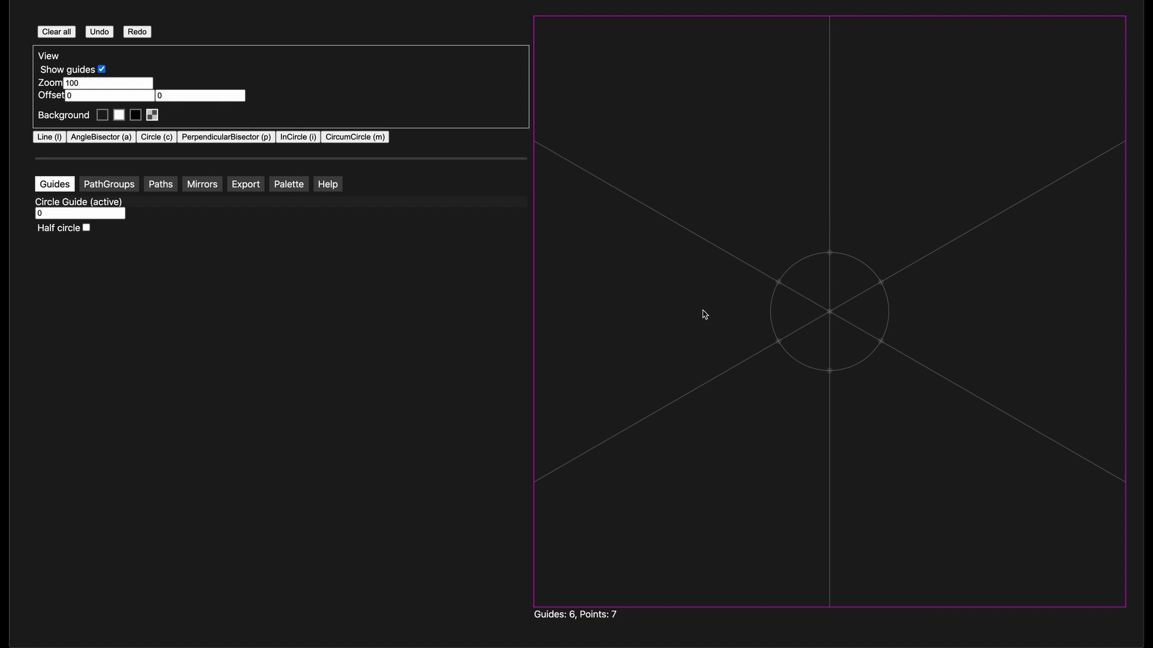
Set the mirror to 10 rotations after checking the reference pattern image
key("super+Tab")
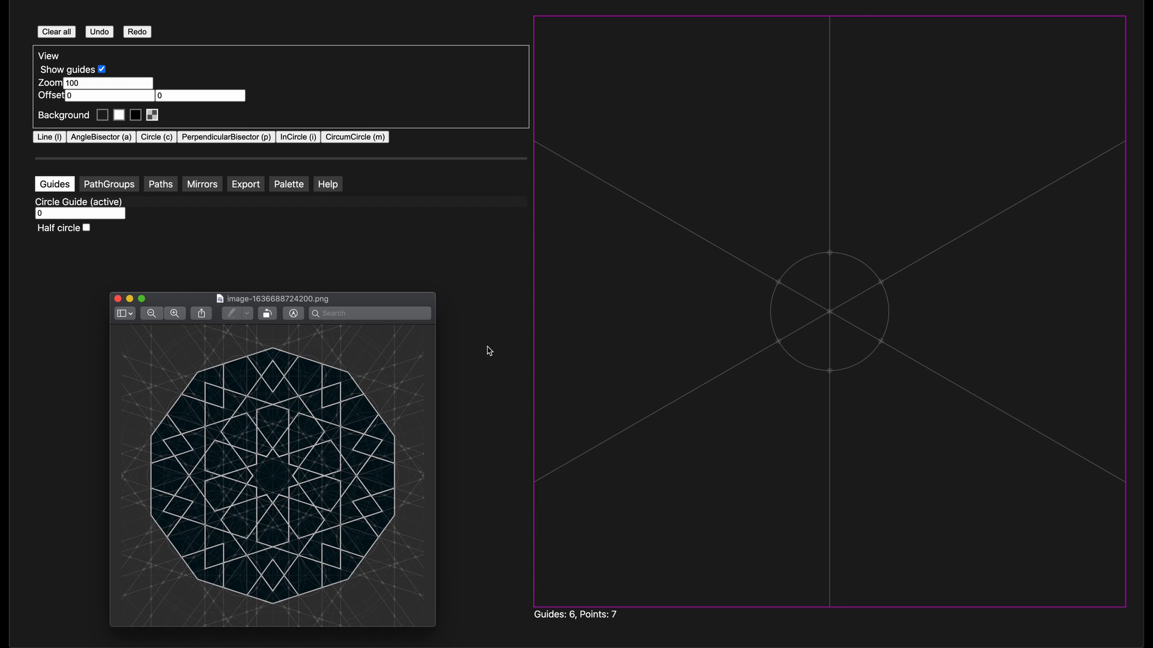
left_click(724, 318)
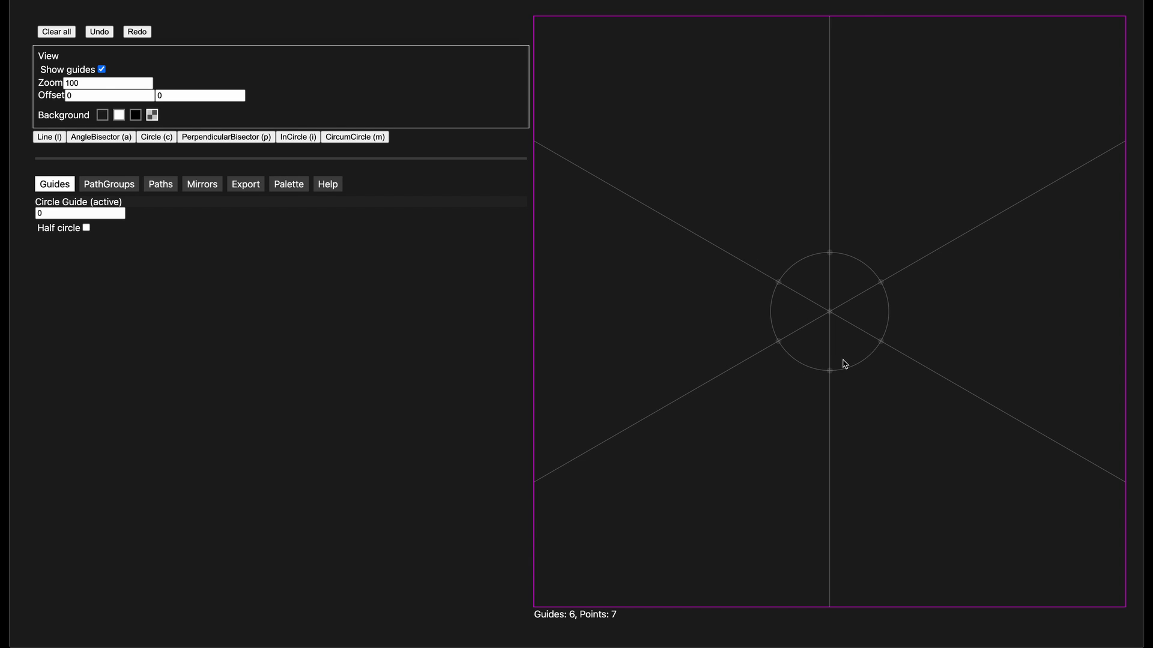
left_click(197, 184)
left_click(56, 241)
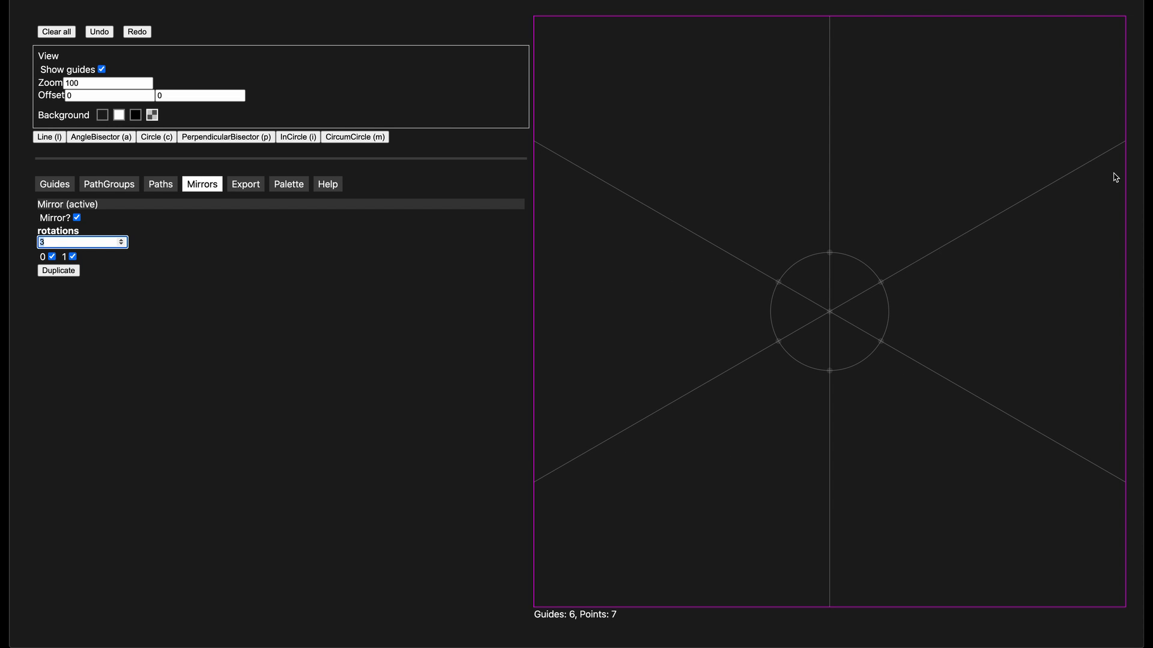
type("10")
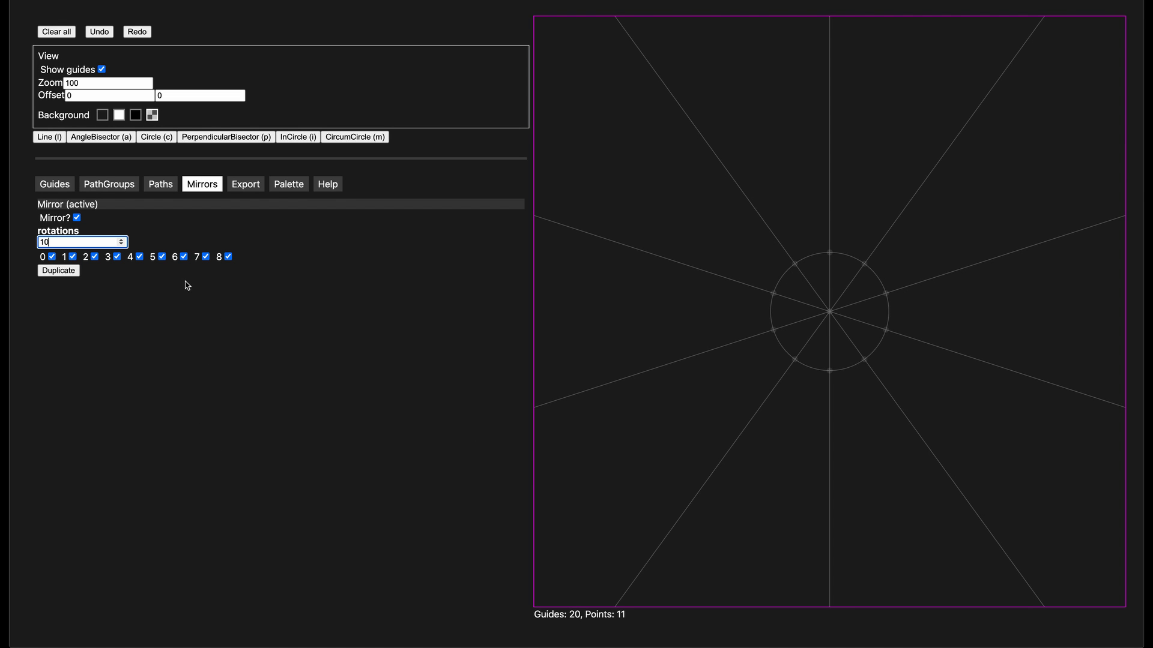
Try disabling individual mirror rotations such as 4, 5 and 6, and enable them all again
left_click(183, 257)
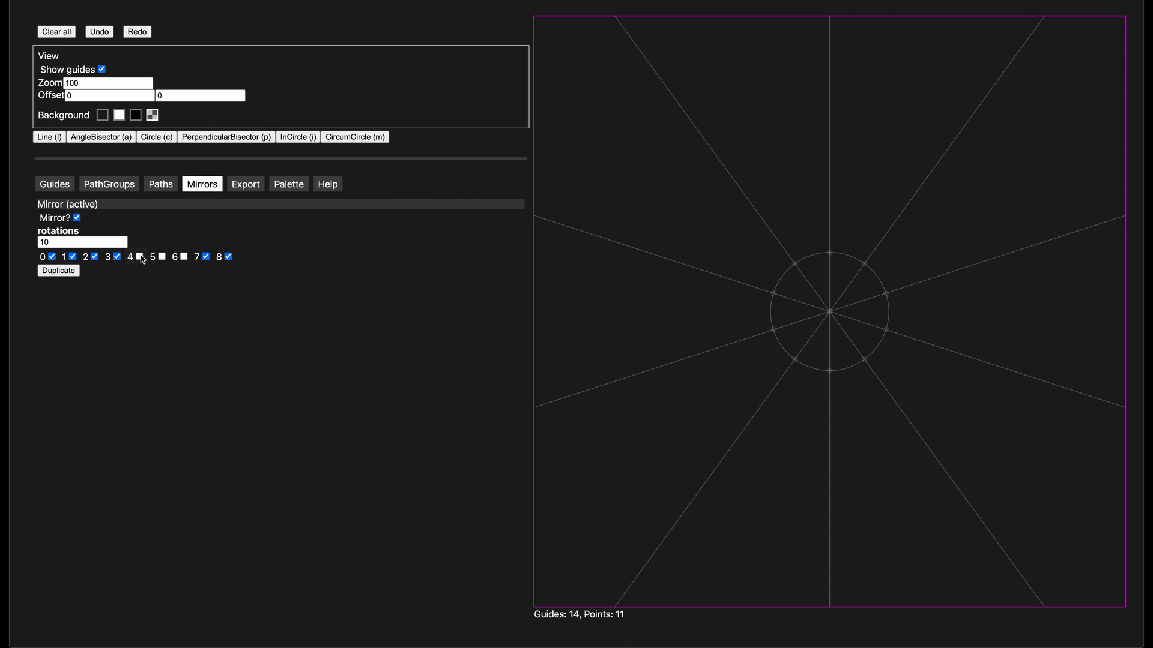
left_click(162, 257)
left_click(184, 257)
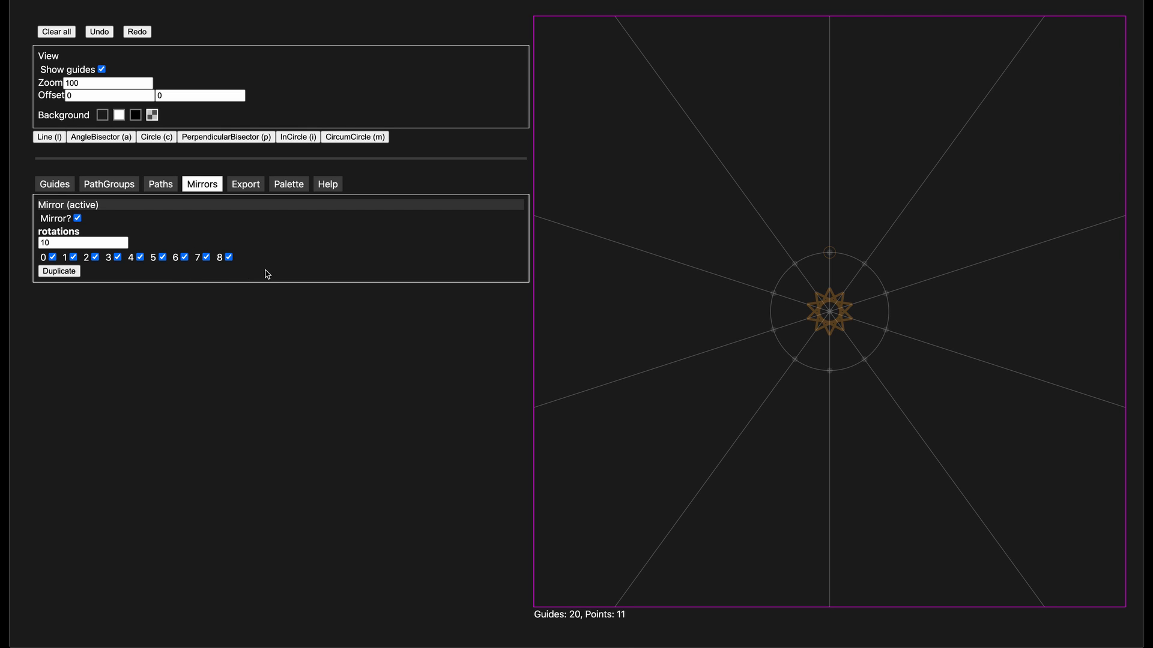
left_click(206, 257)
left_click(184, 257)
left_click(206, 257)
left_click(339, 361)
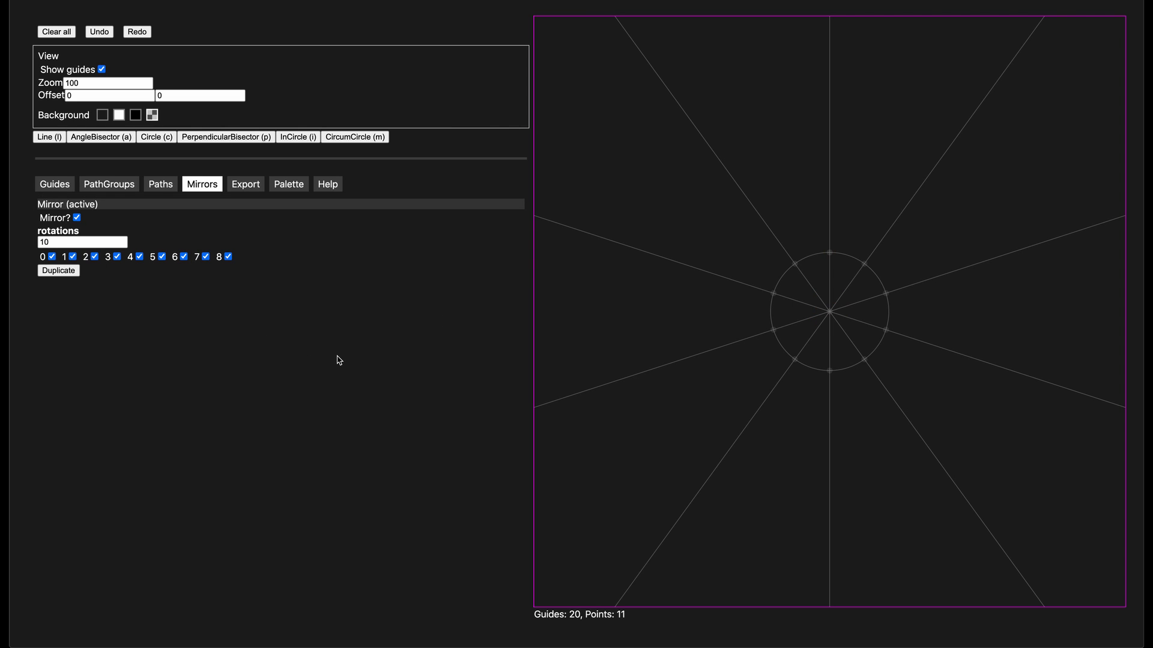
Add a line guide from the circle's top point to the third division point clockwise around it
key("l")
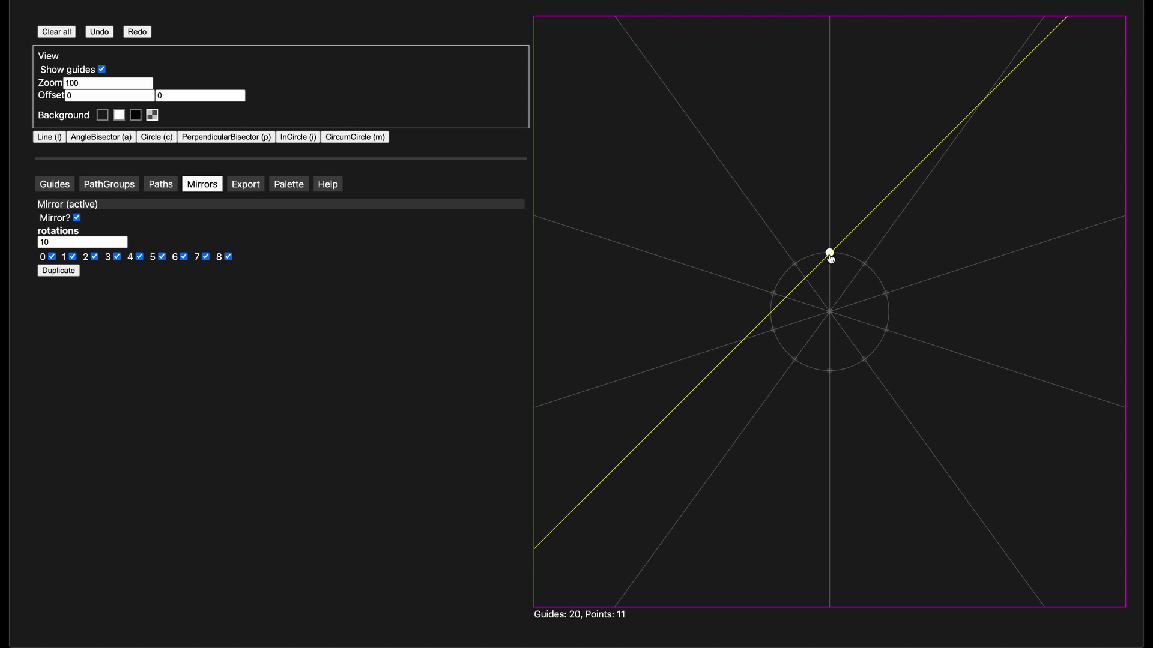
left_click(829, 252)
left_click(885, 332)
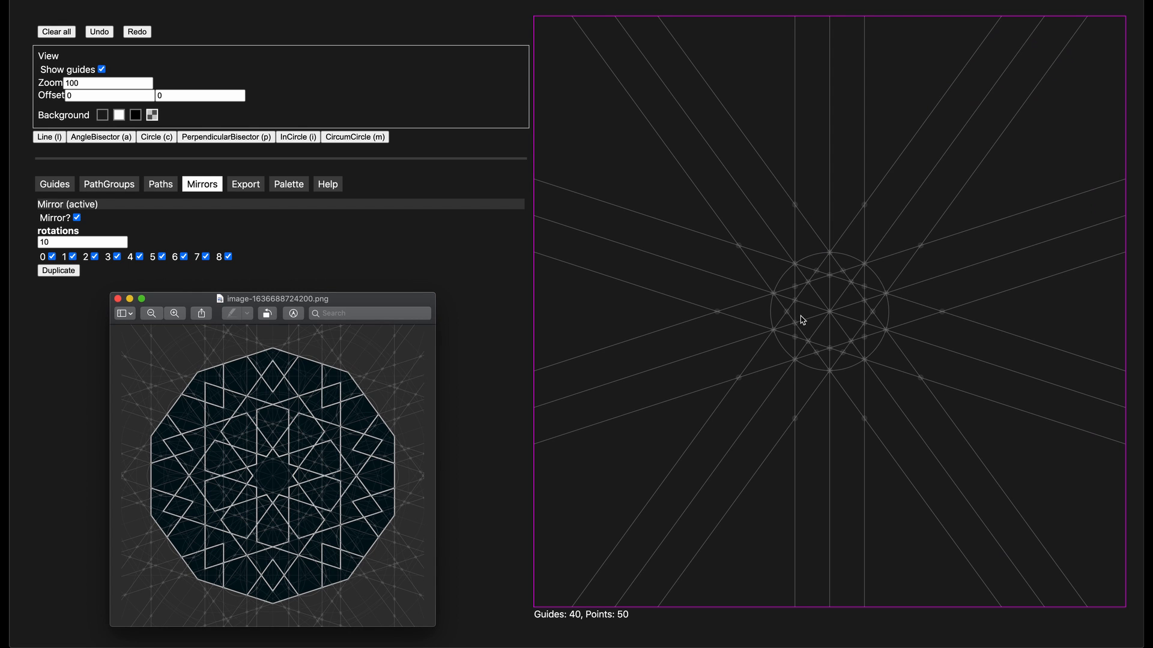
Outline and complete a closed ten-pointed star path inside the central circle, following the guide intersections around it
left_click(781, 368)
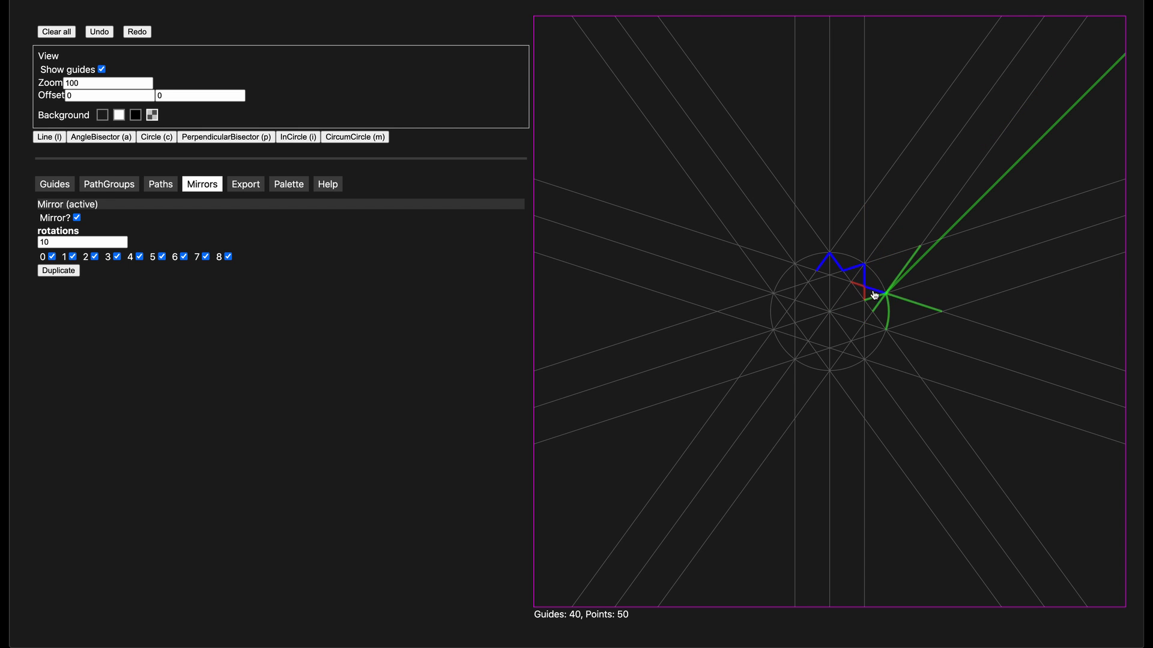
left_click(867, 342)
left_click(865, 357)
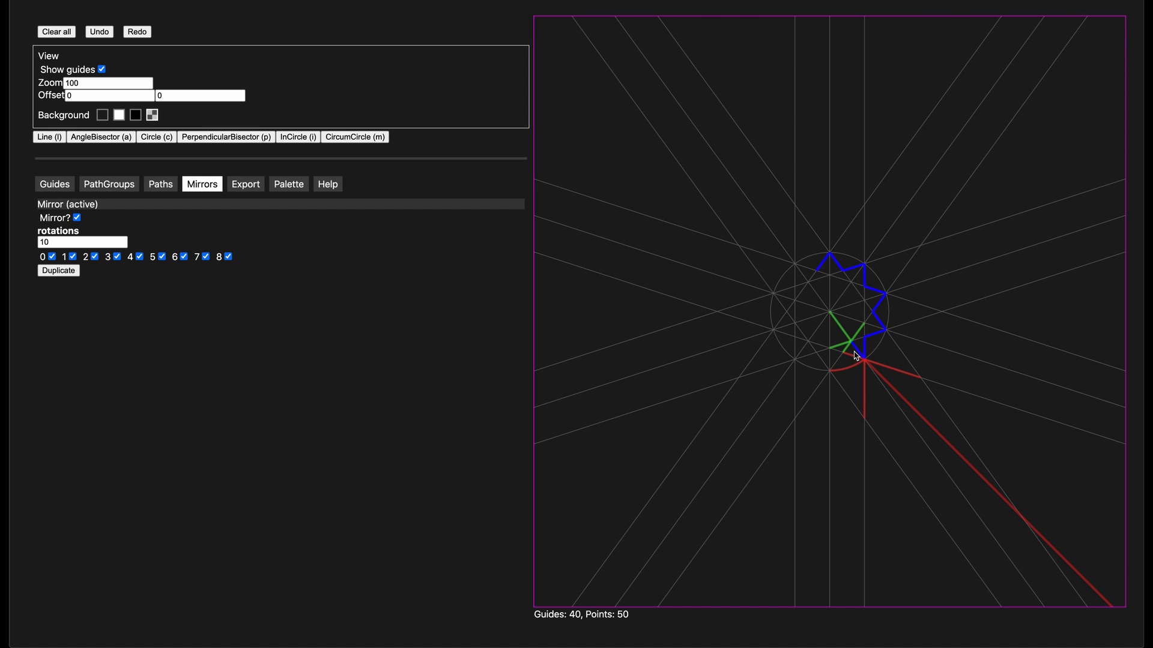
left_click(843, 355)
left_click(829, 364)
left_click(817, 354)
left_click(795, 359)
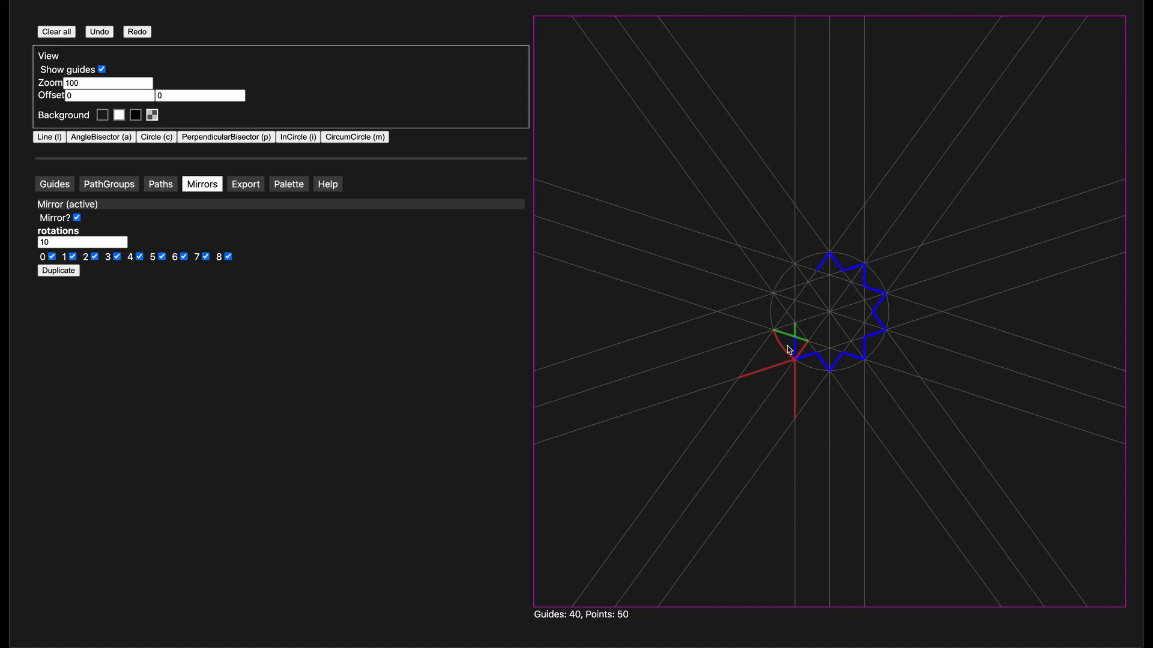
left_click(795, 342)
left_click(773, 330)
left_click(787, 311)
left_click(773, 293)
left_click(795, 285)
left_click(794, 266)
left_click(808, 271)
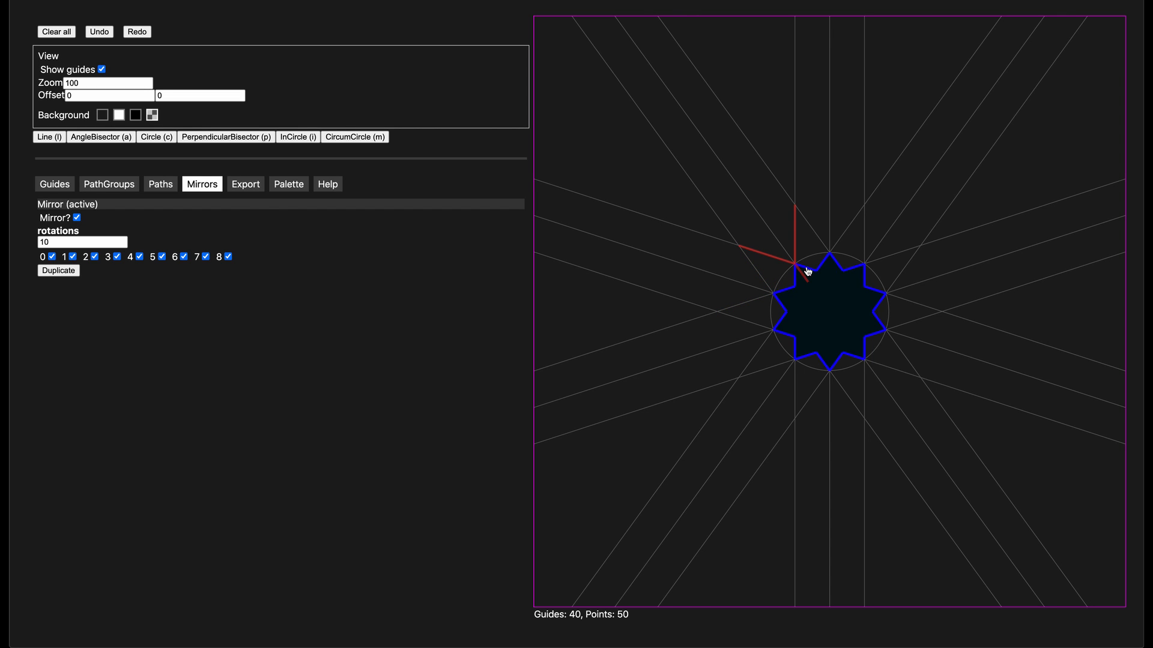
left_click(823, 297)
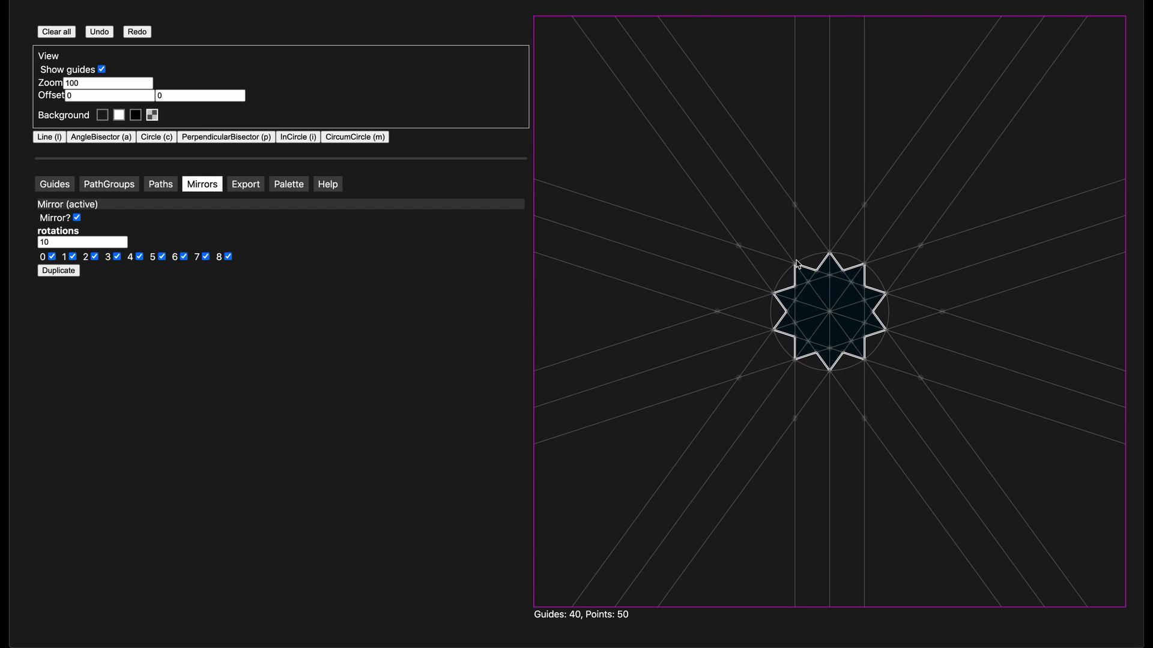
Complete a kite-shaped spike path between the central star's top and upper-left points, reaching the outer guide intersection
left_click(796, 264)
left_click(817, 266)
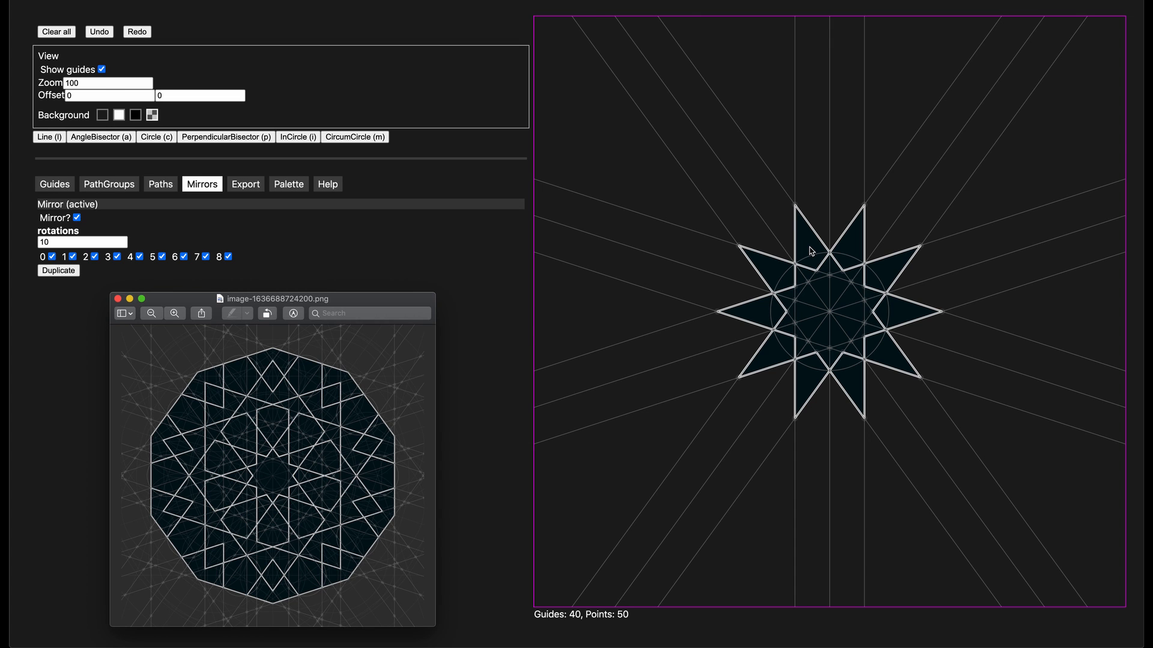
Add a circle guide centred on the upper-left spike's tip and passing through the inner notch of the central star
left_click(820, 206)
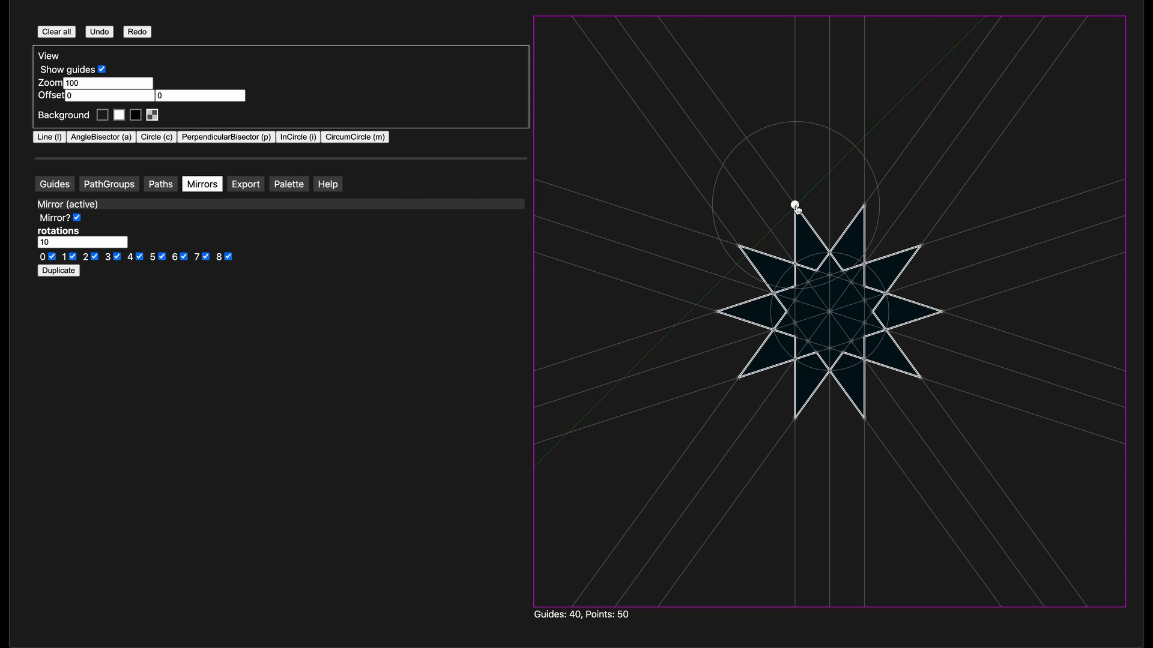
left_click(817, 271)
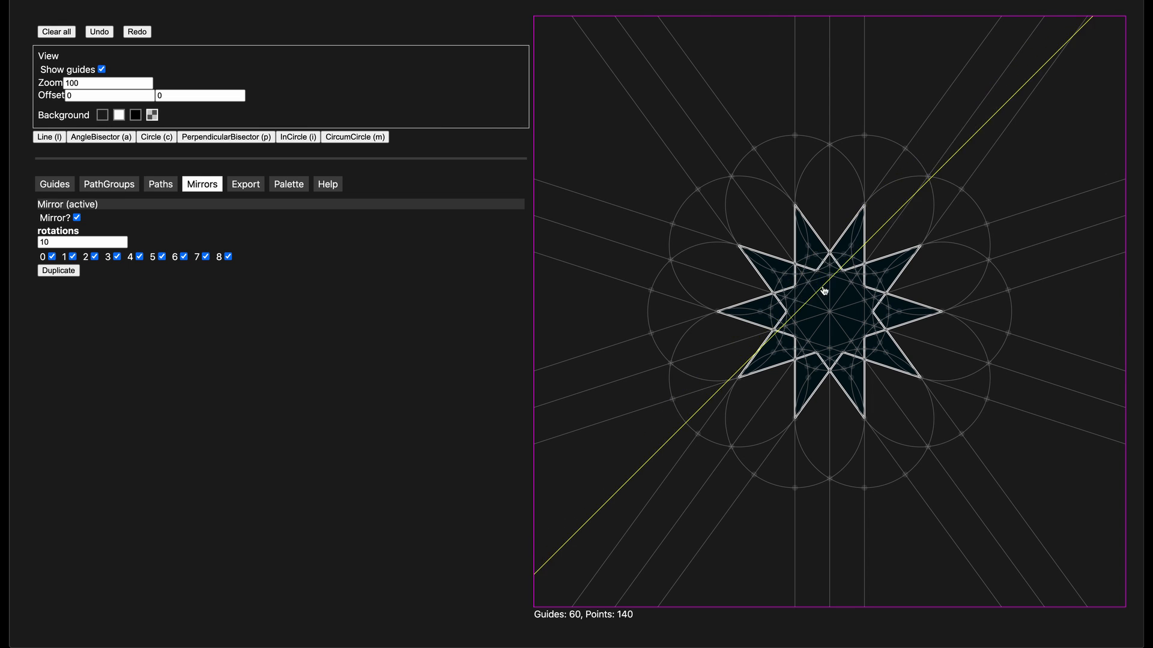
Add a radial line guide through the centre, and a line guide joining the upper-left outer circle intersection to the leftmost one
left_click(838, 349)
left_click(777, 138)
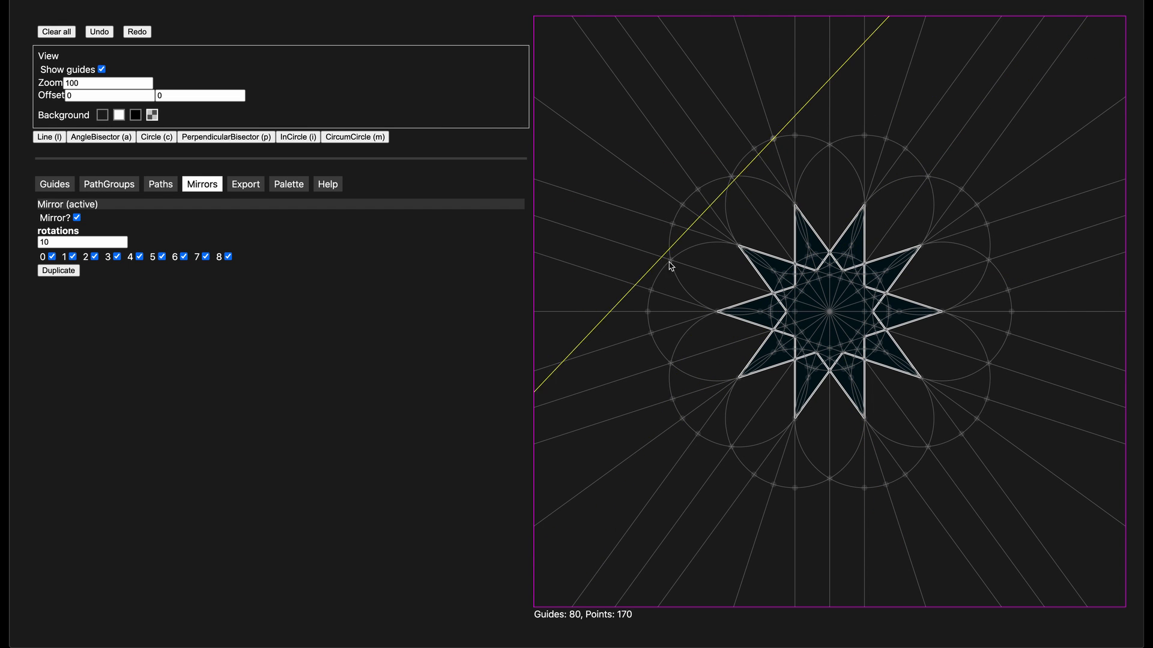
left_click(648, 312)
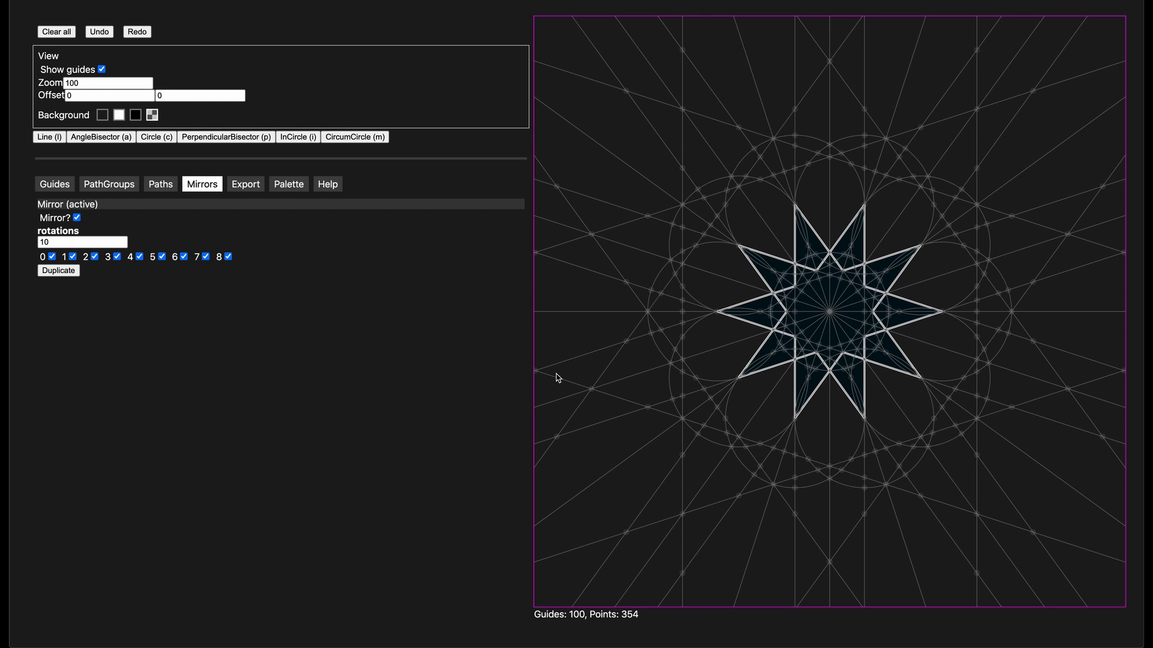
Outline and complete a six-sided arrowhead path from the upper-left outer intersection down to the spike's tip
left_click(738, 188)
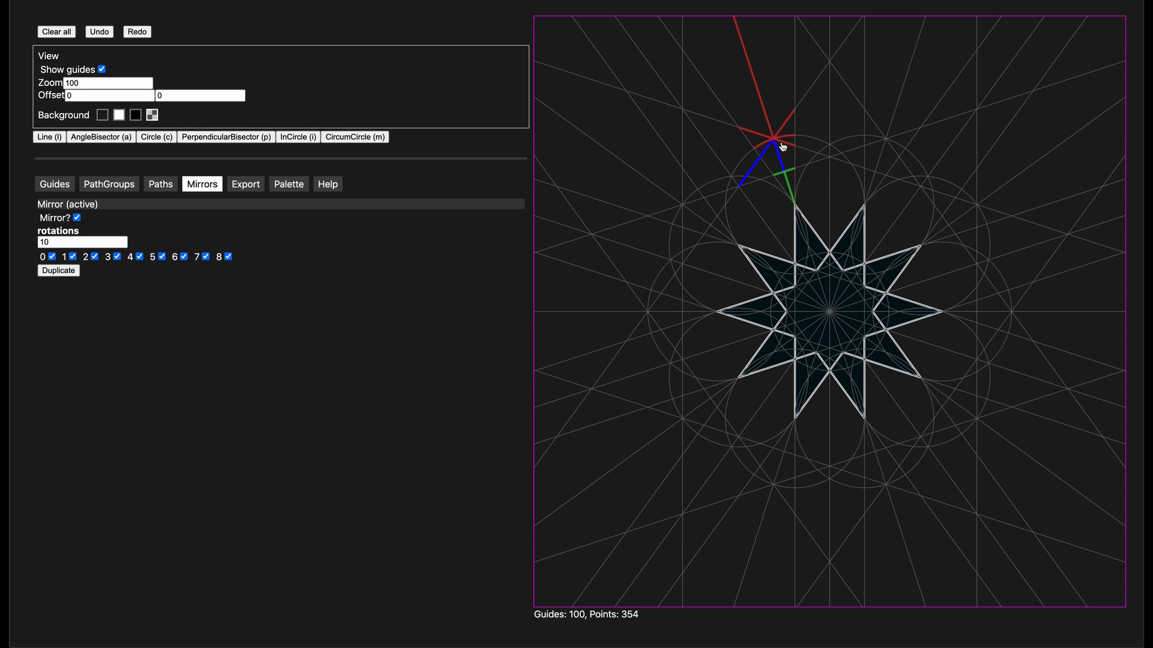
left_click(817, 161)
left_click(805, 166)
left_click(799, 179)
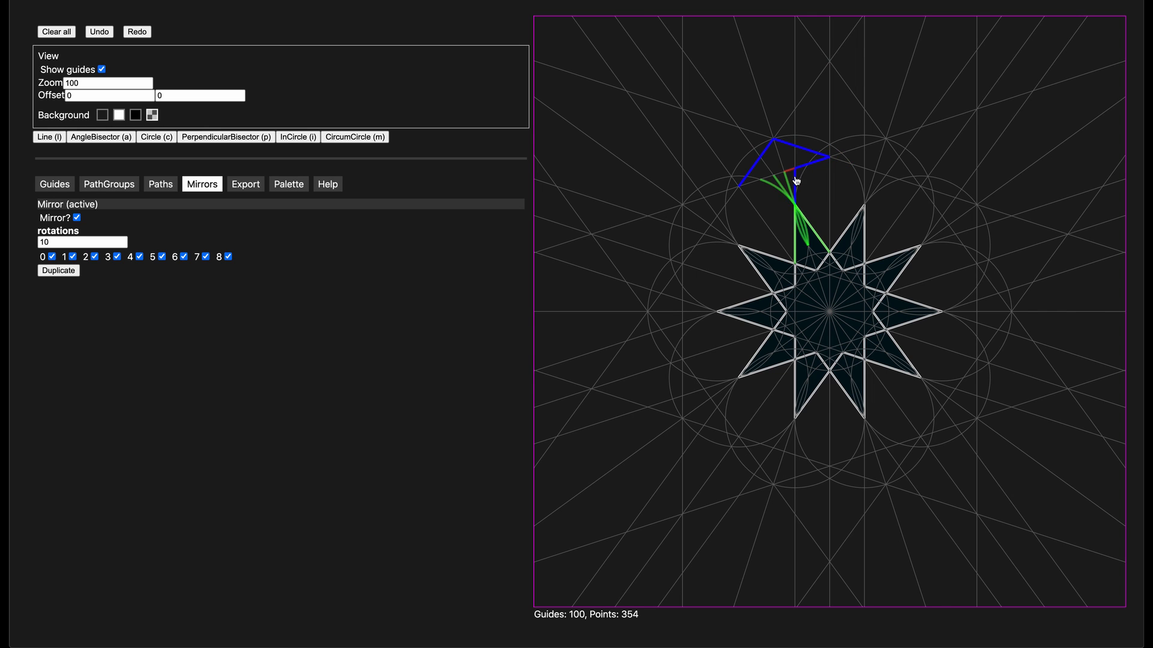
left_click(771, 180)
left_click(757, 183)
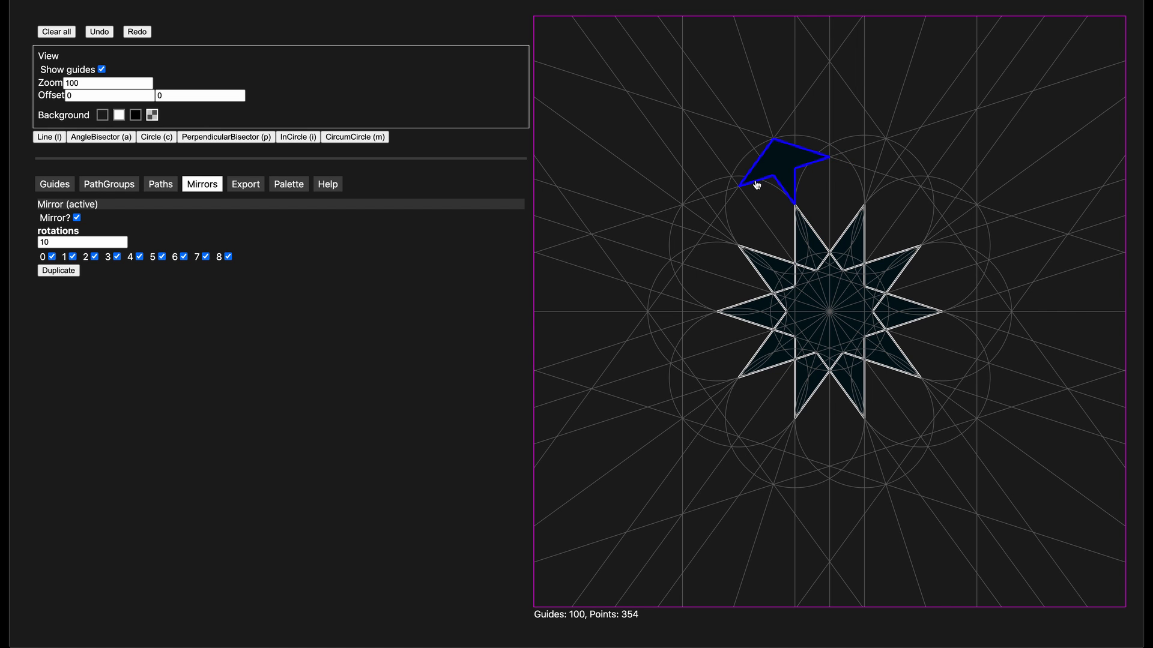
key("Return")
Outline and complete the hexagonal petal path enclosed by two neighbouring spikes and arrowheads at the upper left
key("super+Tab")
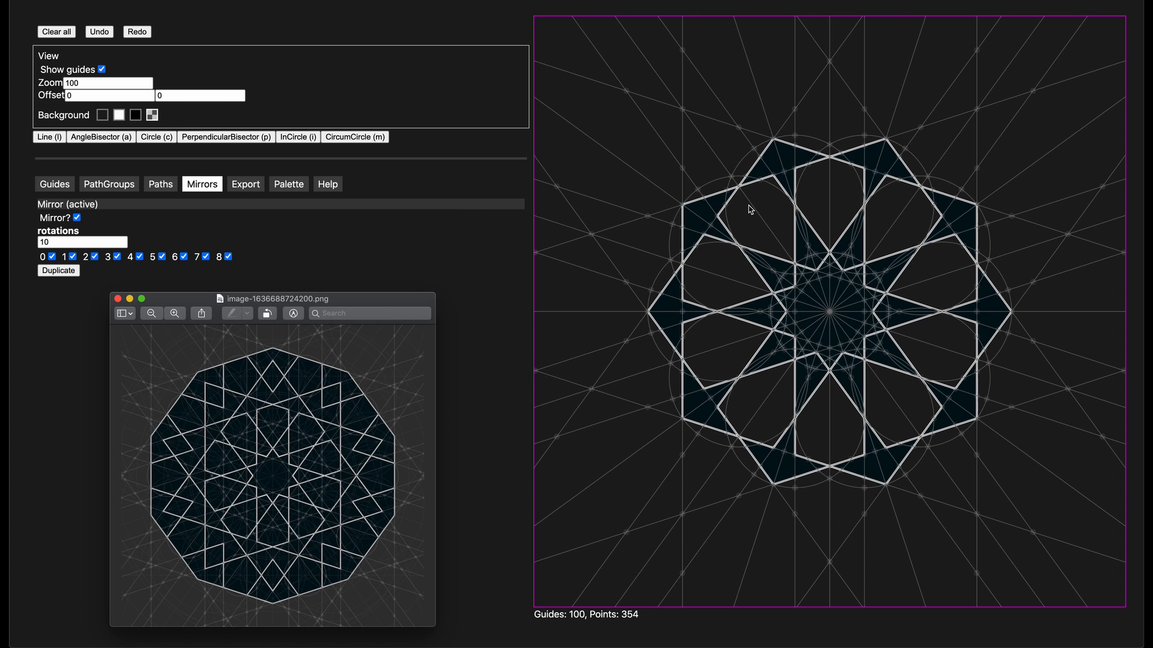
key("super+Tab")
left_click(739, 188)
left_click(764, 184)
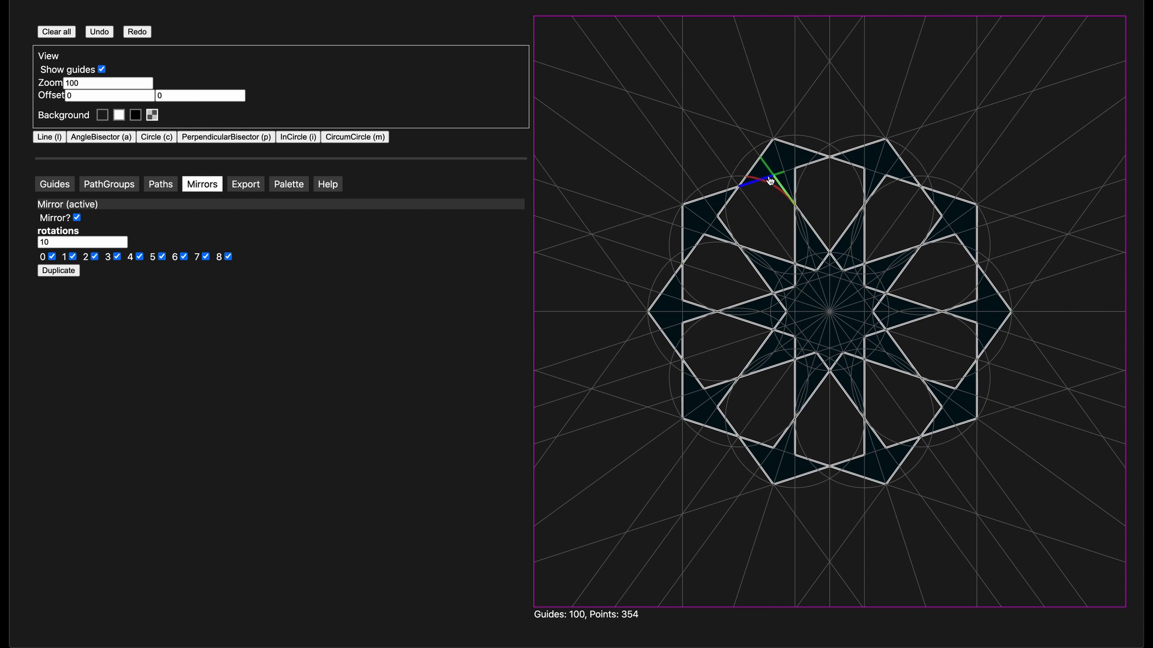
left_click(784, 186)
left_click(793, 240)
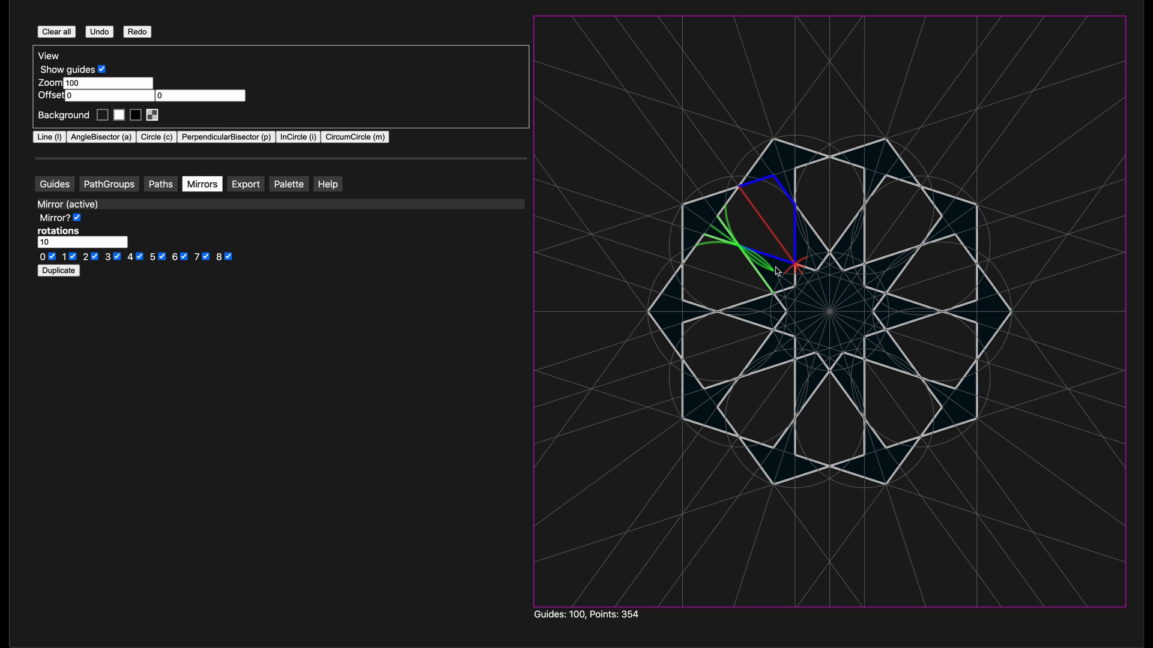
left_click(738, 243)
left_click(720, 217)
left_click(734, 190)
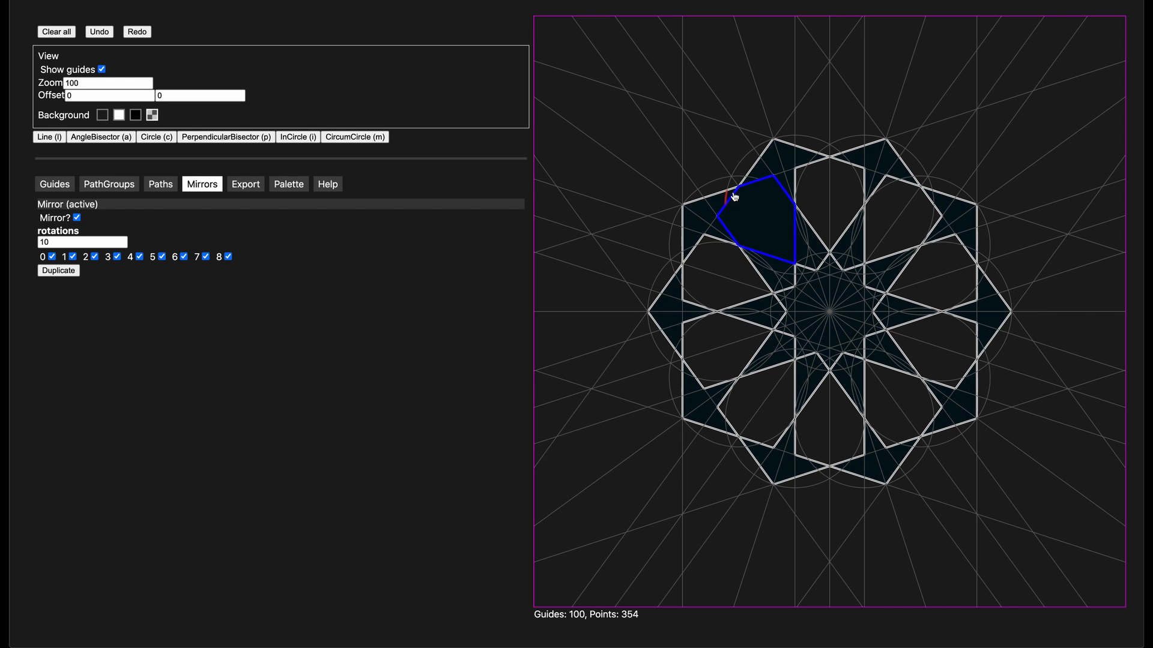
key("Return")
Add a circle guide centred on the pattern's centre and passing through the upper-left arrowhead's outer tip
key("super+Tab")
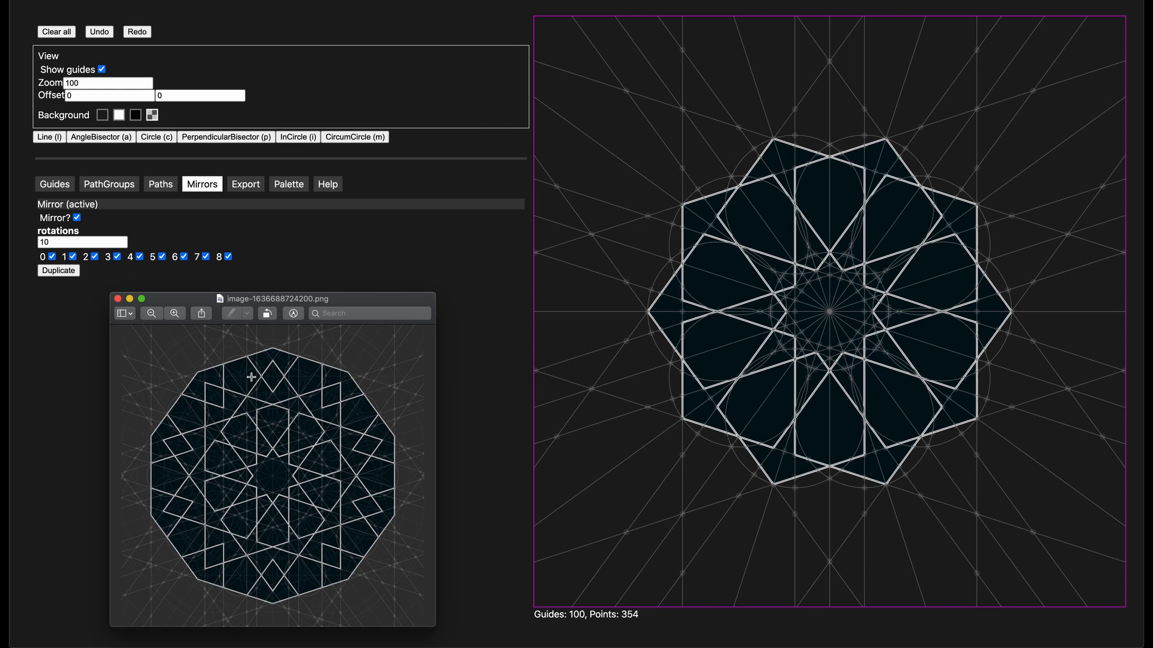
left_click(831, 311)
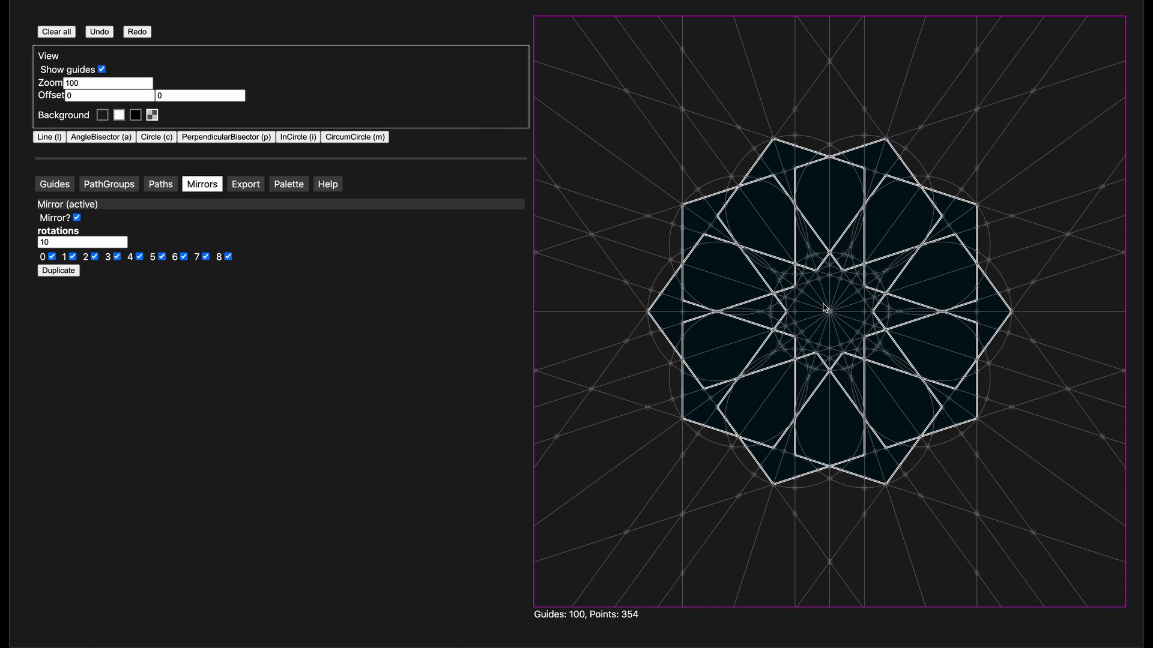
left_click(774, 139)
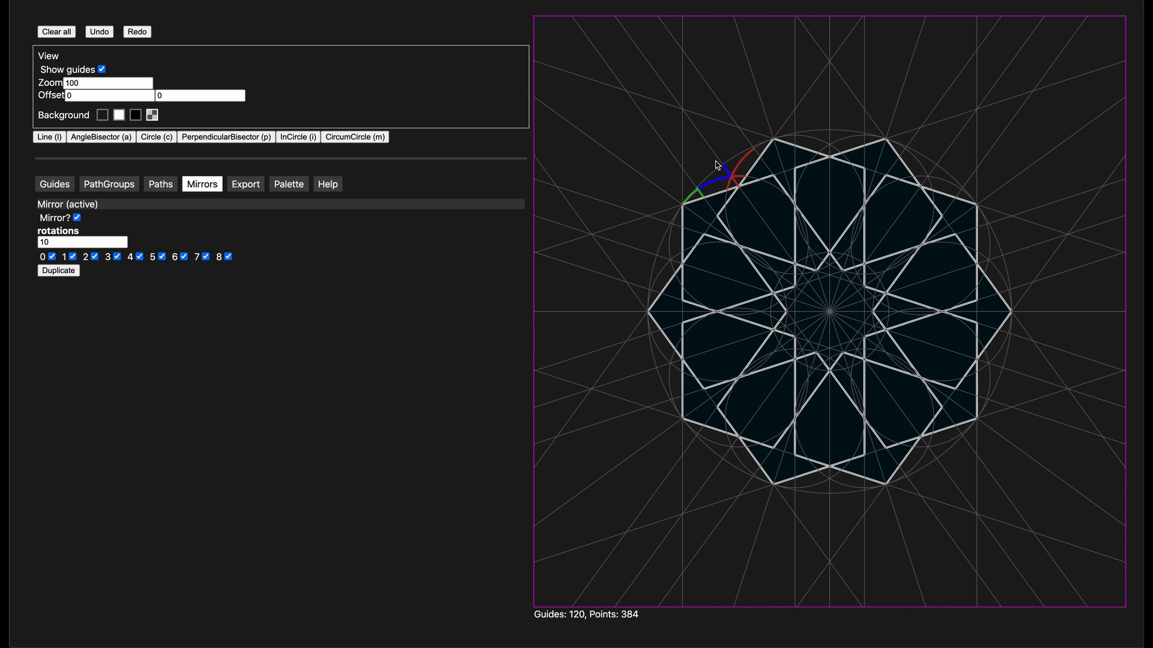
Add a vertical line guide joining the large circle's upper-left and lower-left intersections, and complete a rhombus path against it
key("l")
left_click(723, 167)
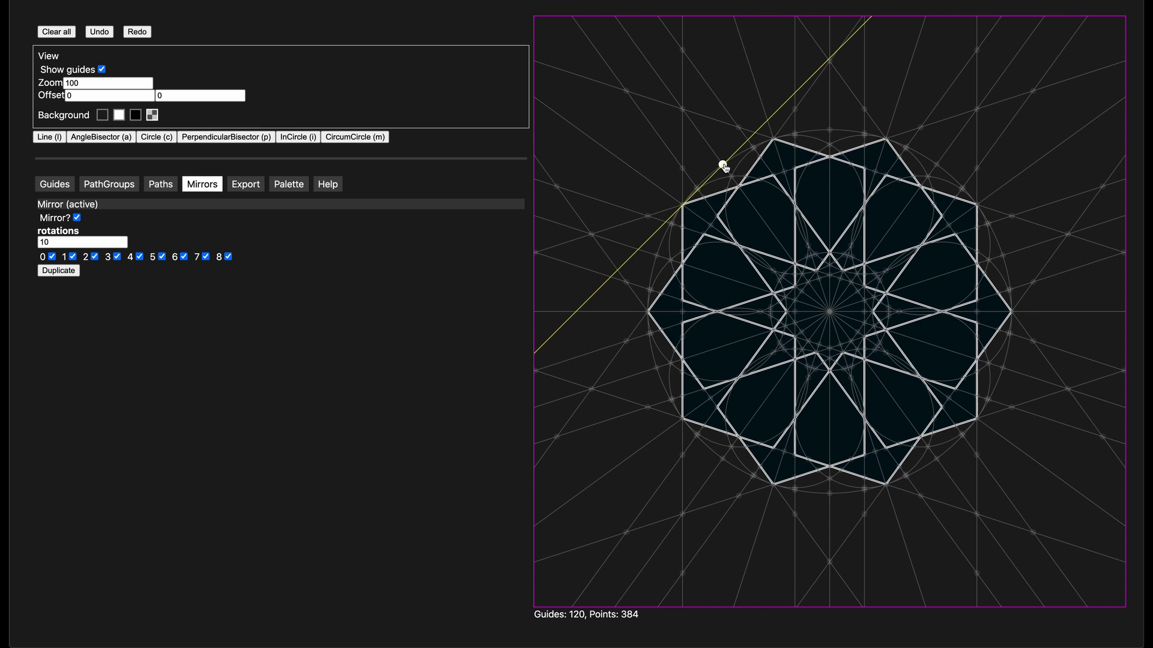
left_click(723, 459)
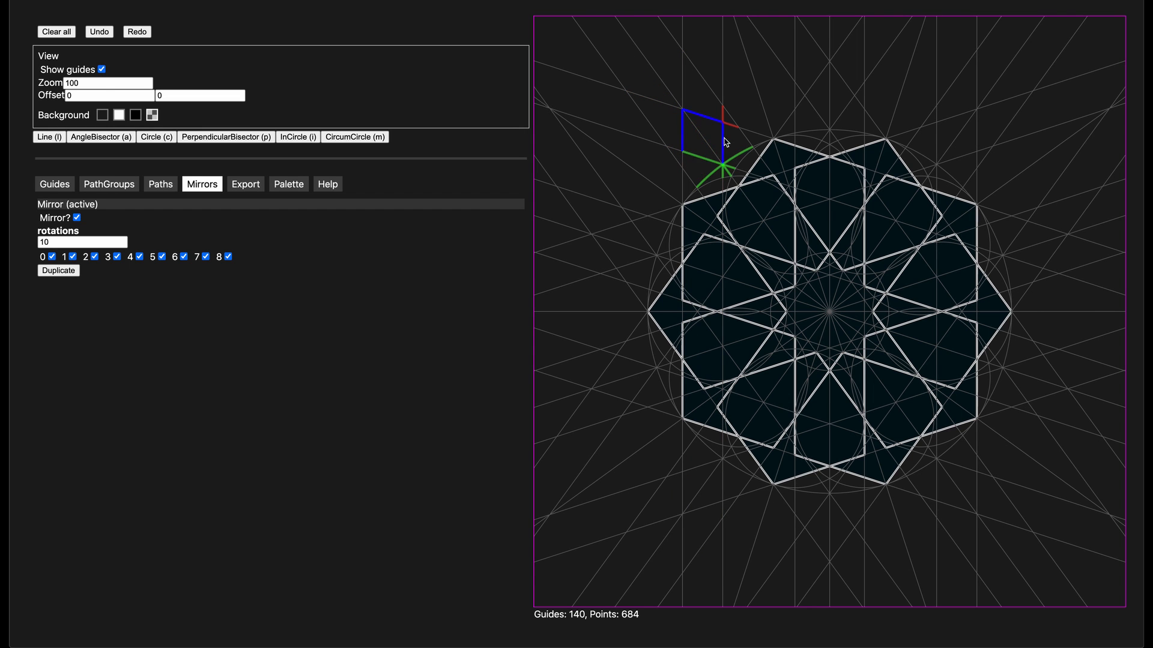
left_click(697, 157)
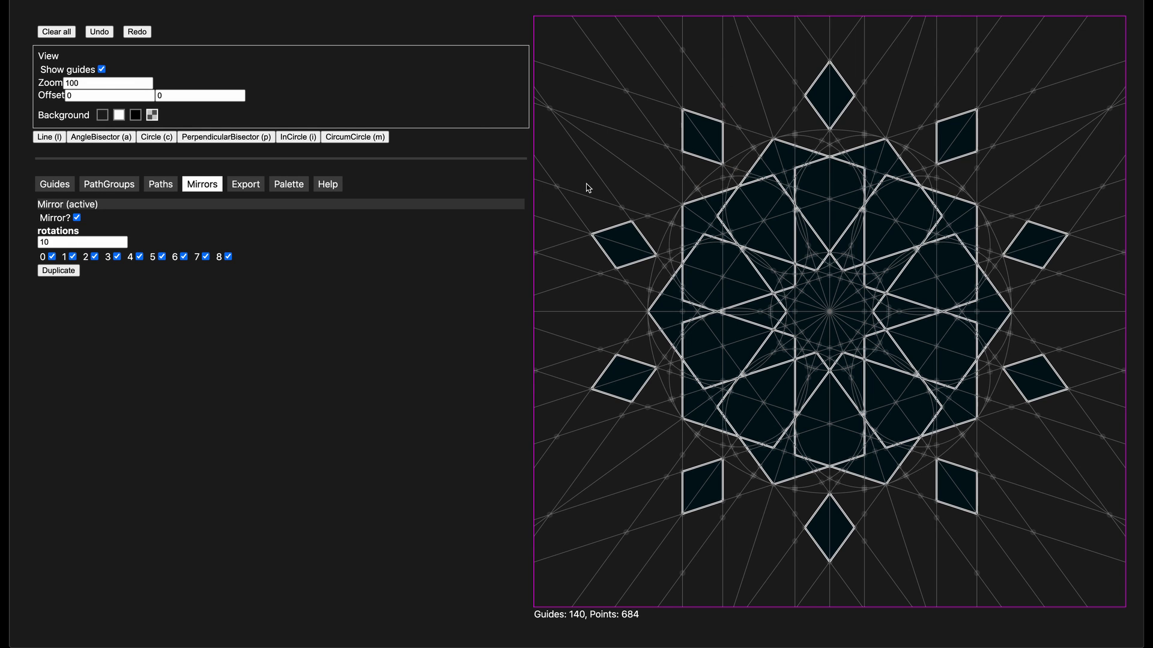
left_click(288, 143)
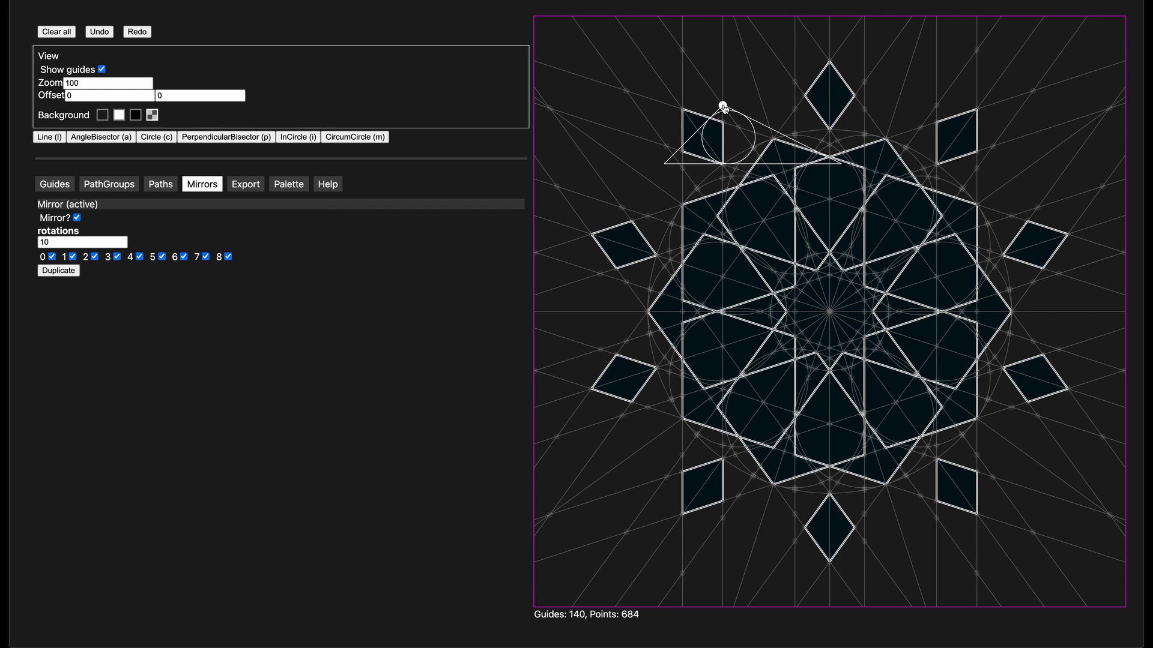
left_click(723, 106)
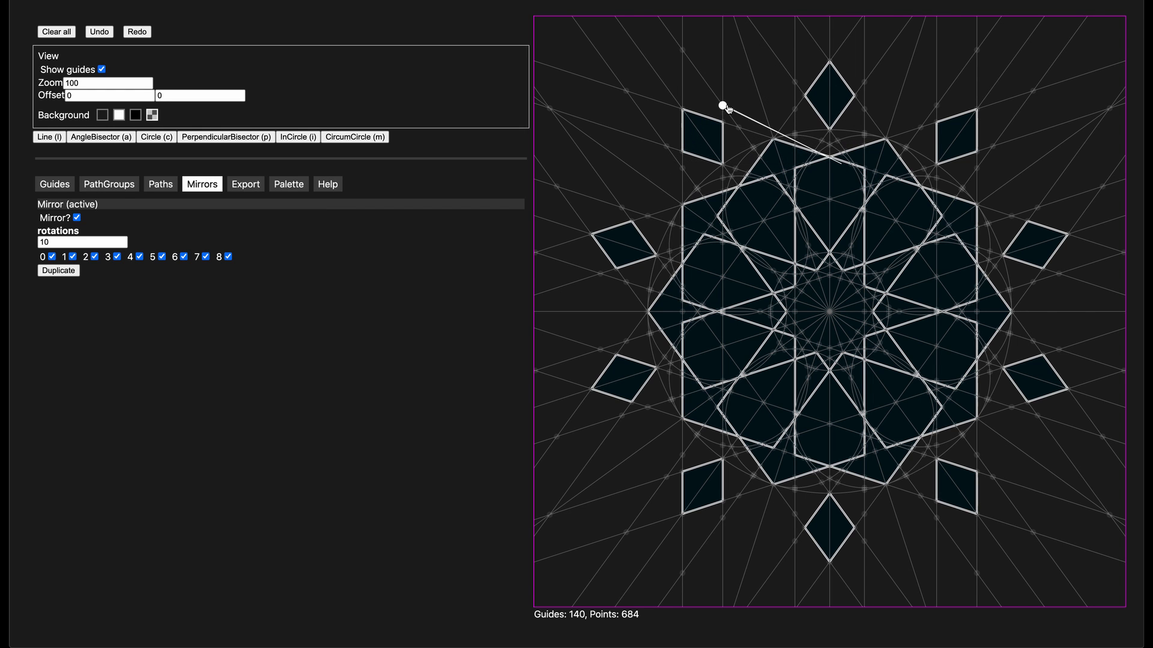
left_click(774, 137)
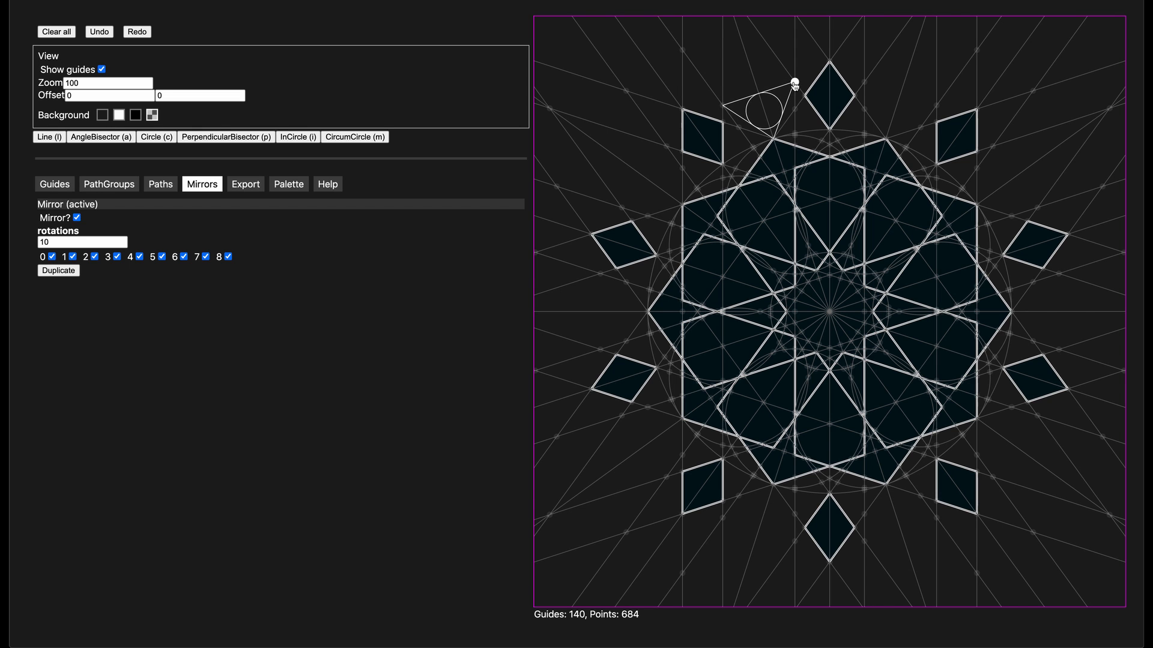
left_click(348, 138)
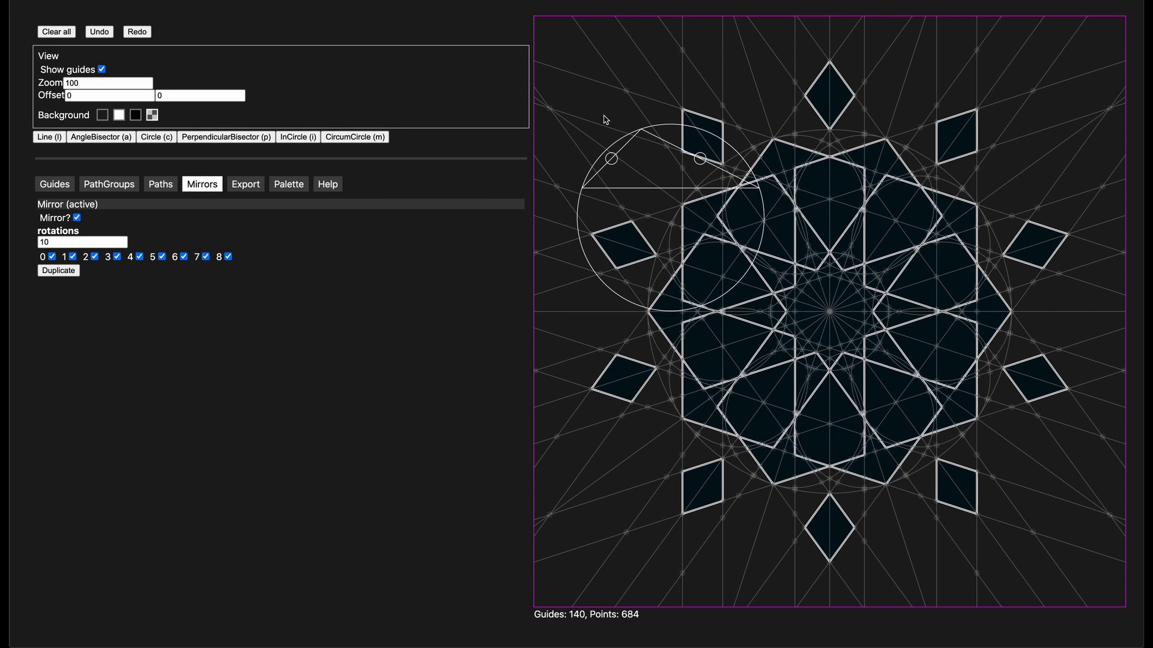
left_click(723, 123)
left_click(774, 139)
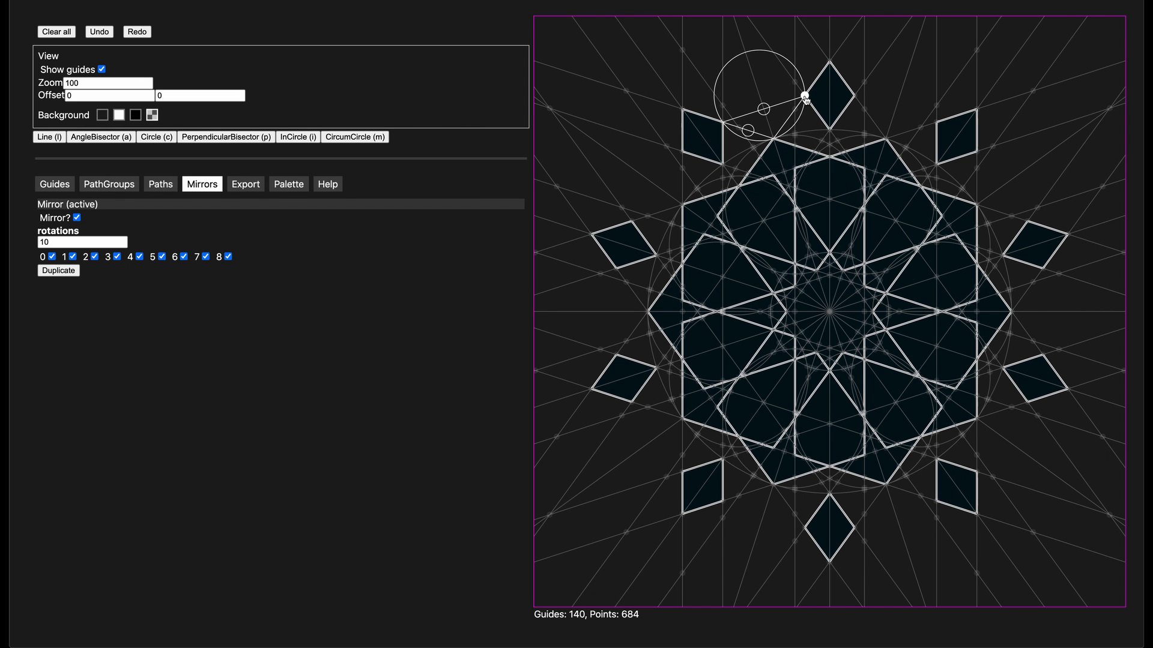
key("Escape")
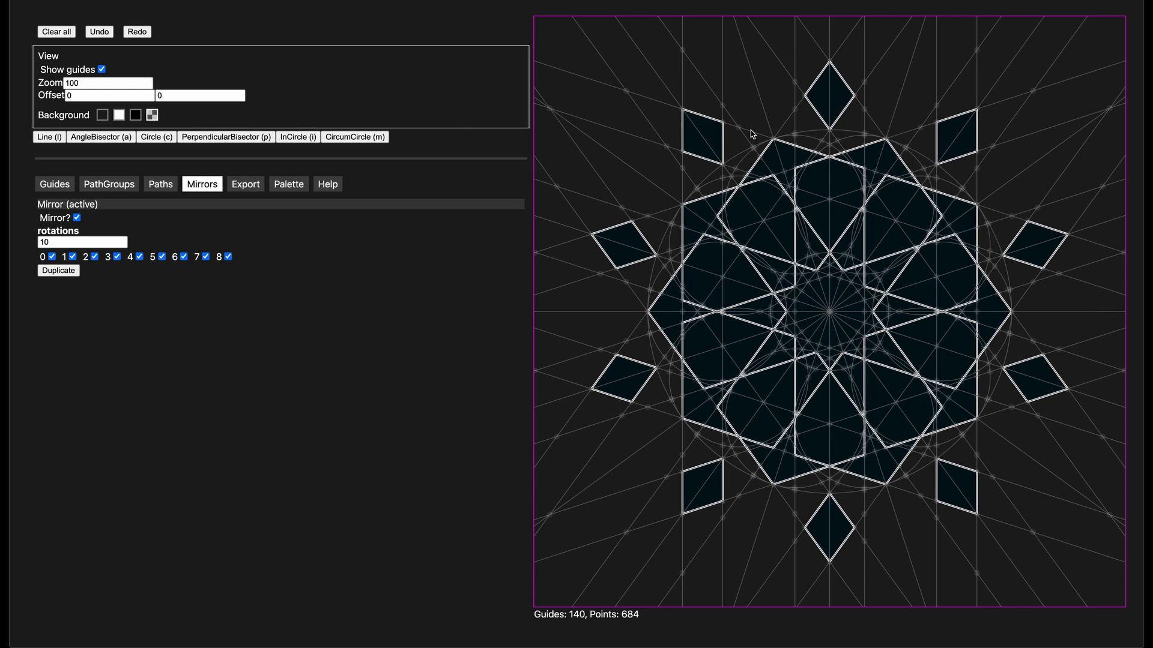
Check the reference image, and add a circumcircle guide through the upper-left rhombus's inner edge crossing, the arrowhead's outer tip and the top rhombus's near corner
key("super+Tab")
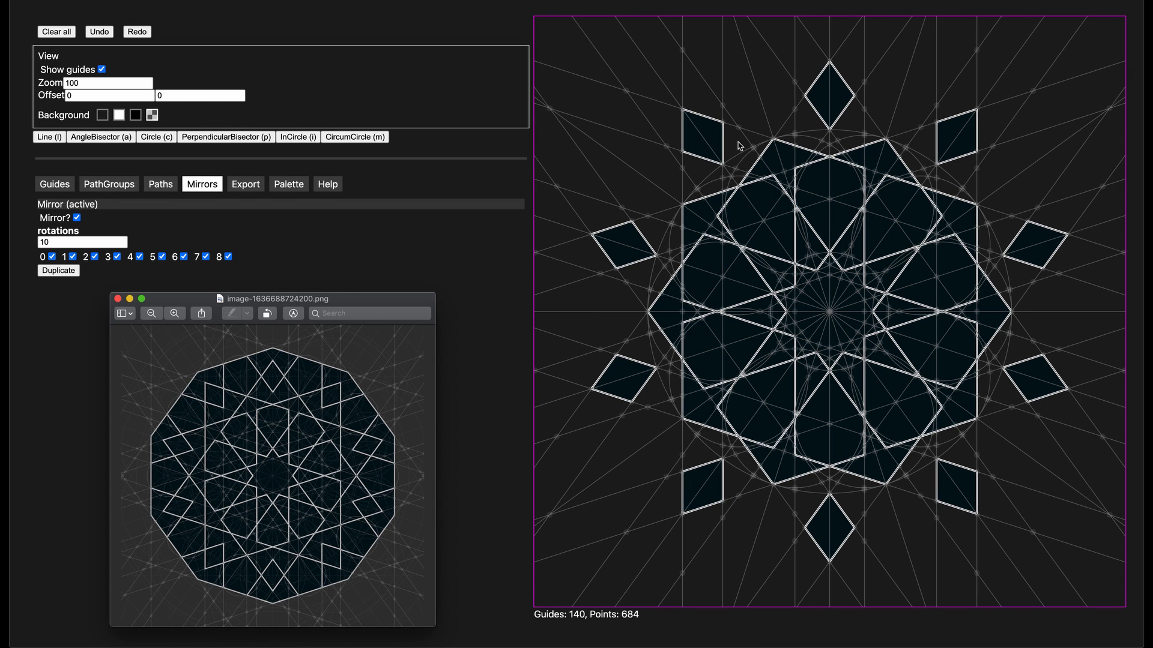
key("super+Tab")
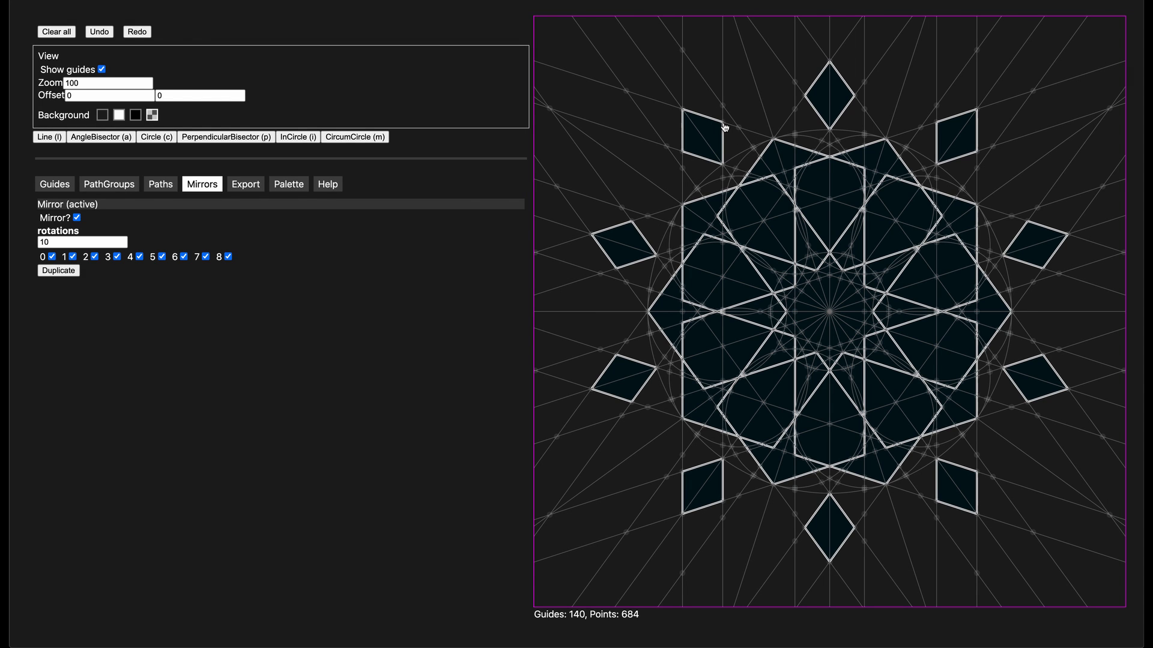
key("m")
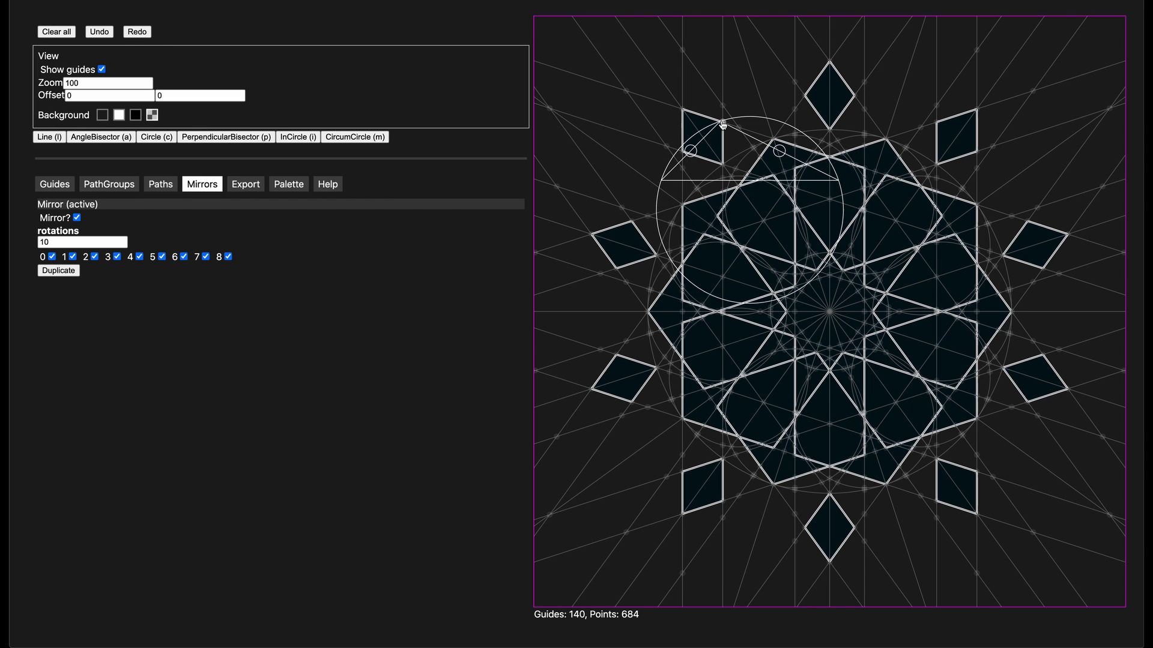
left_click(723, 123)
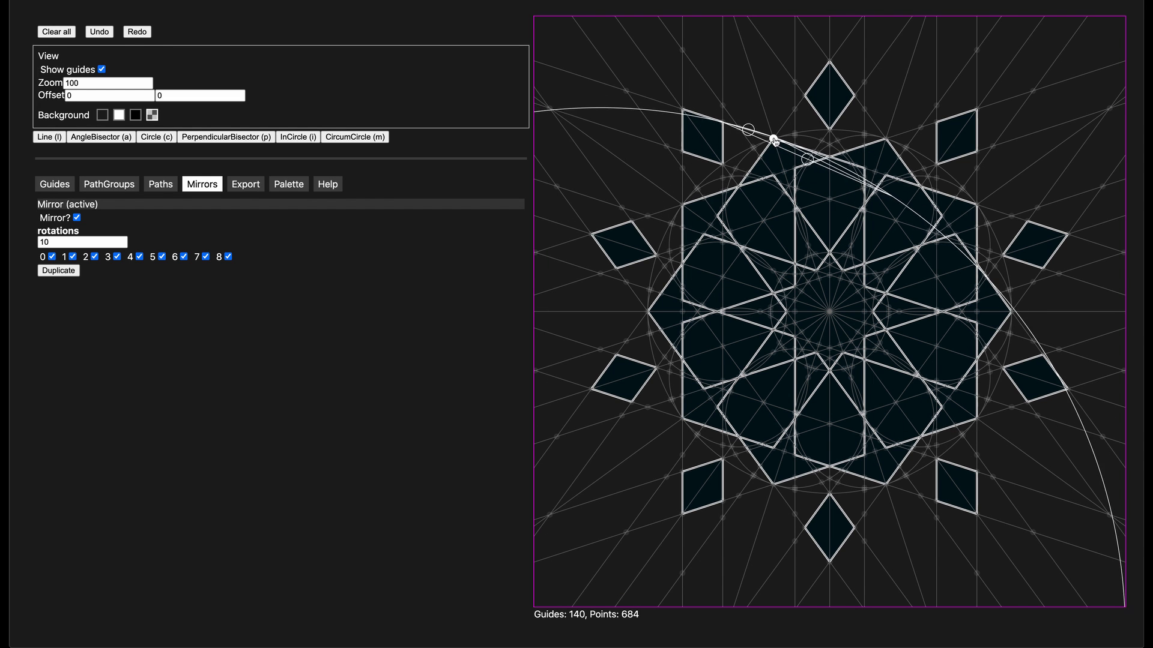
left_click(772, 138)
left_click(805, 96)
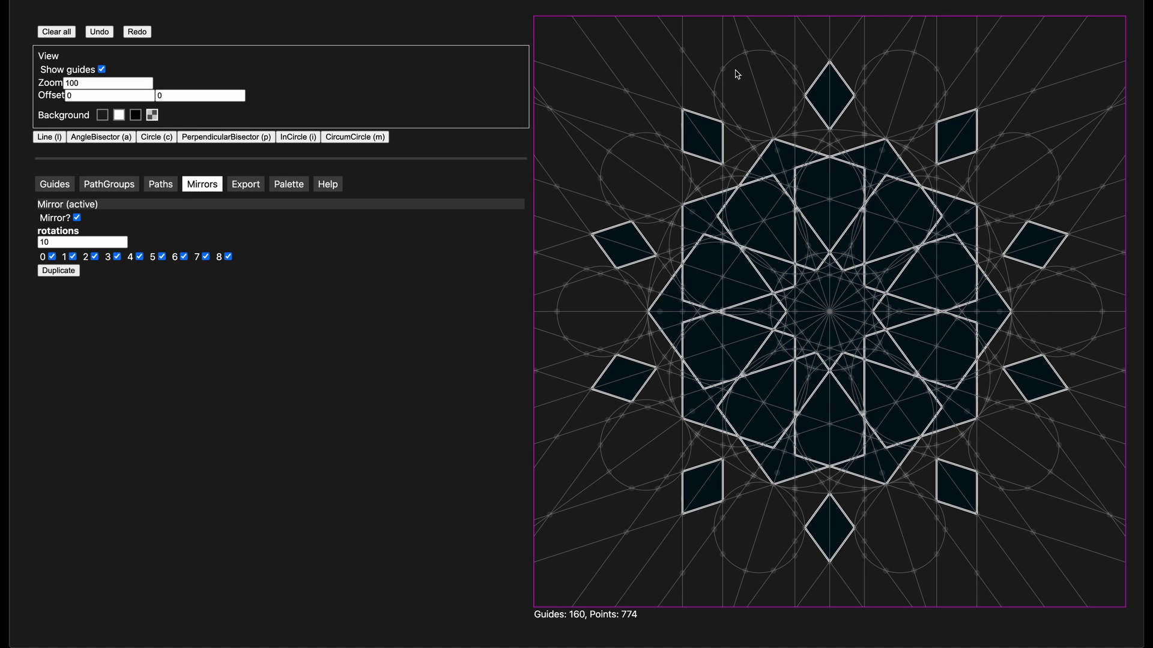
Add a line guide joining the upper-left circumcircle's two outer intersections, along the outer edge of the pentagon position
key("l")
left_click(724, 70)
left_click(766, 104)
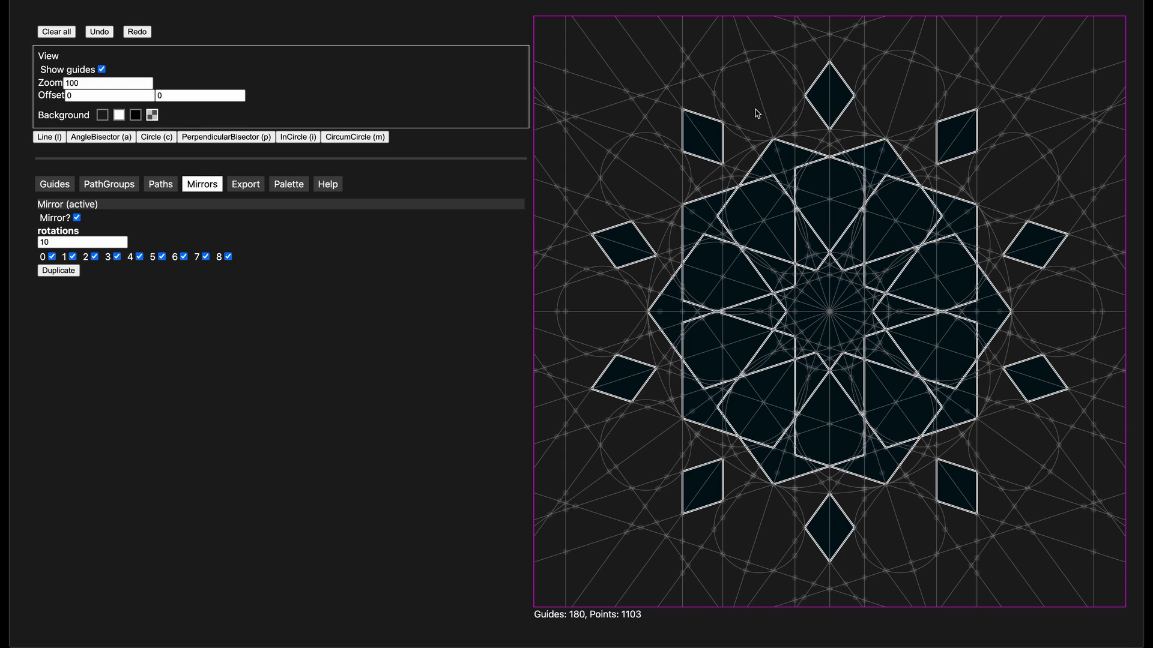
Outline and complete a pentagon path inside the upper-left circumcircle, between the two neighbouring rhombuses and the arrowhead's outer tip
left_click(722, 69)
left_click(738, 65)
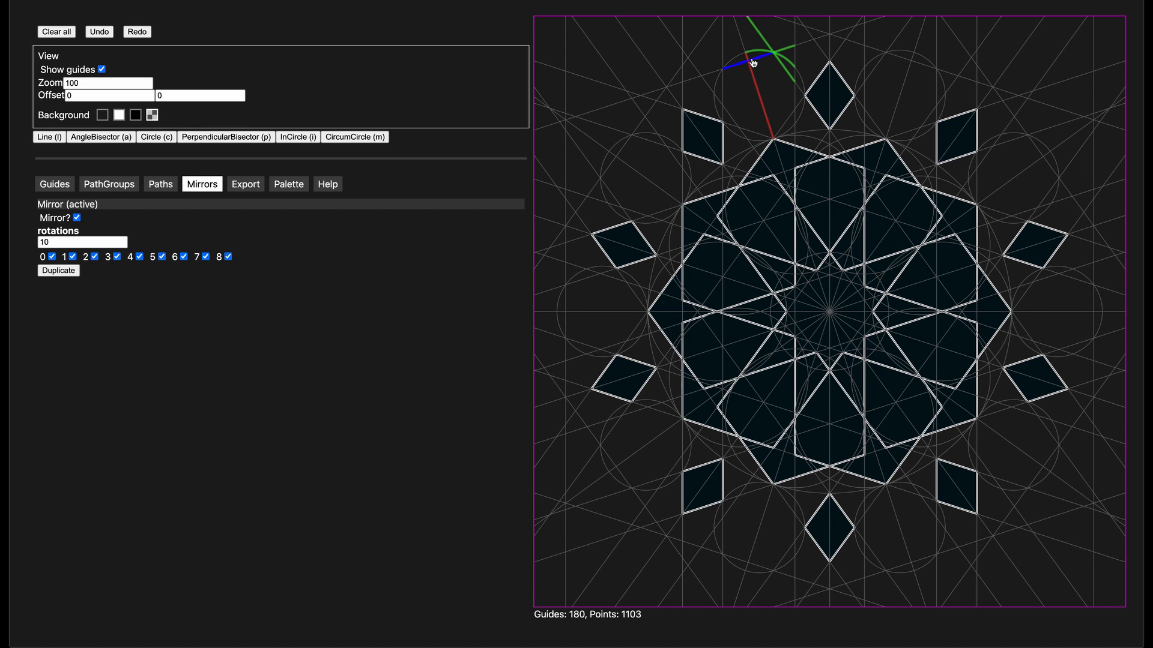
left_click(784, 78)
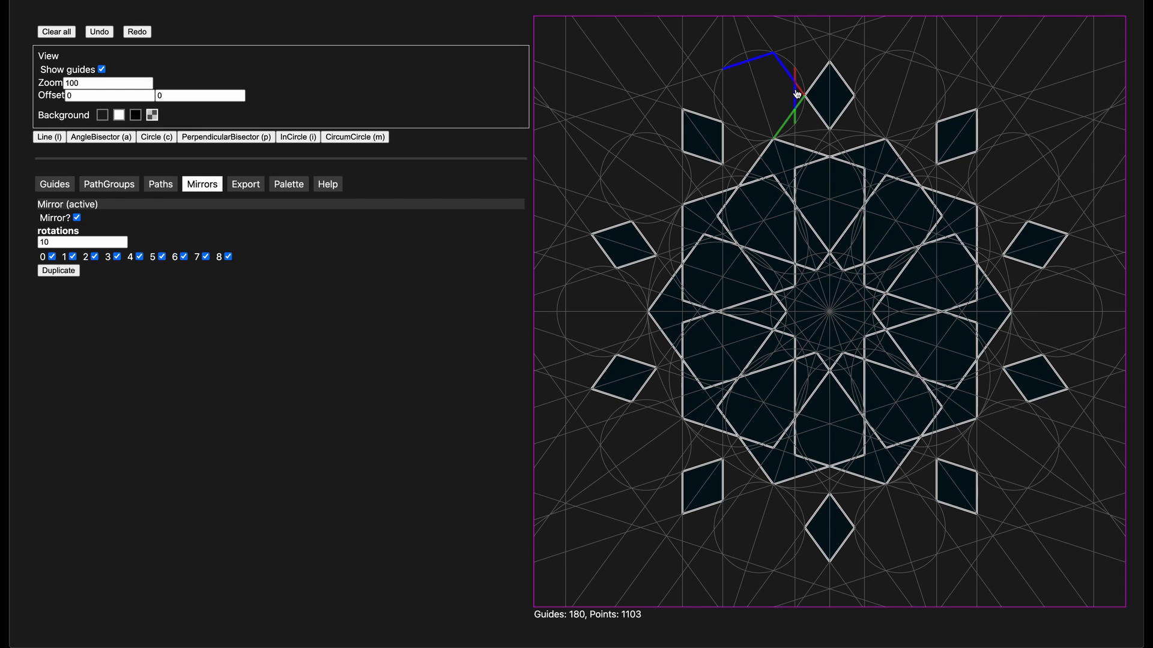
left_click(793, 91)
scroll(798, 92, "up", 5)
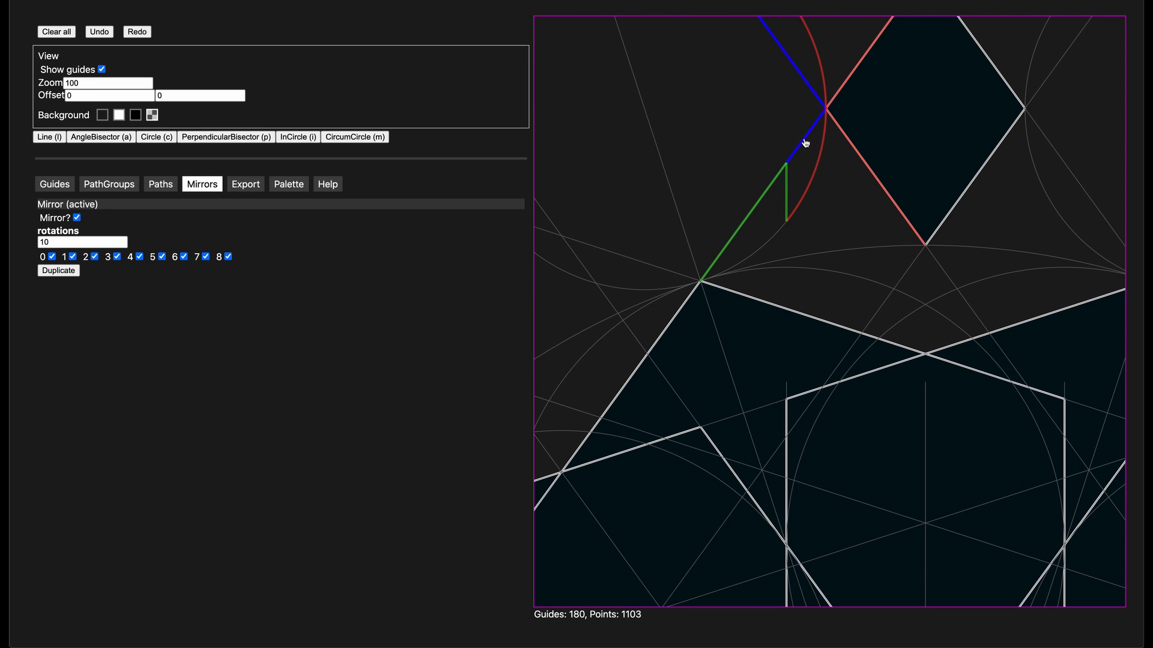
left_click(773, 181)
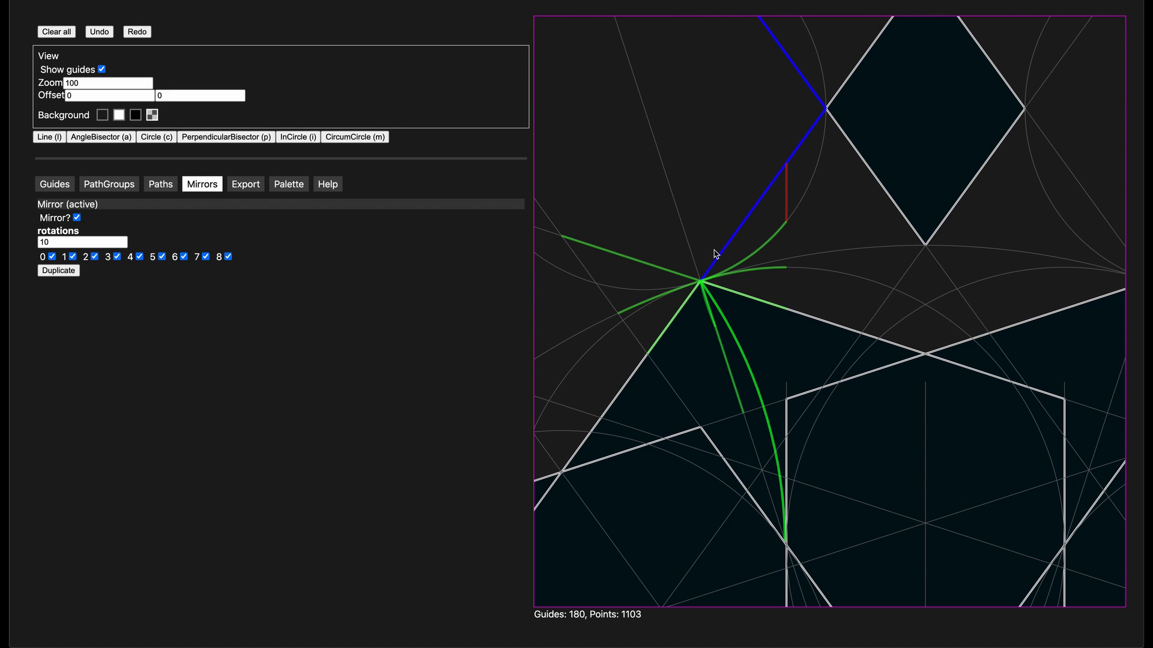
scroll(715, 253, "down", 5)
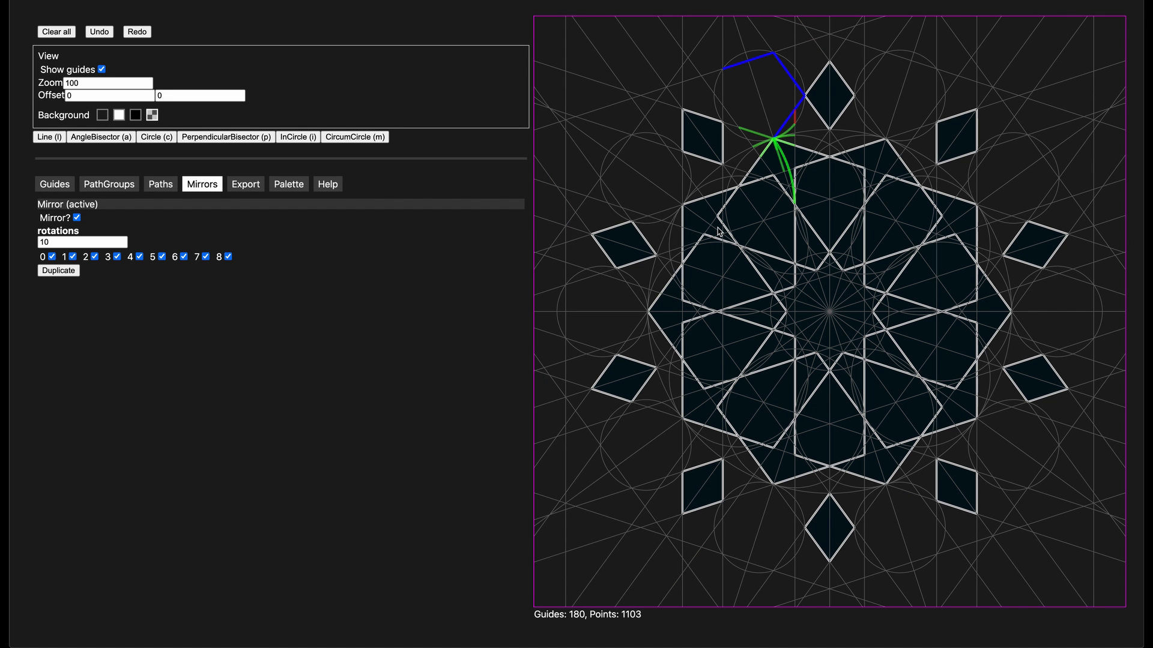
left_click(723, 118)
scroll(723, 119, "up", 5)
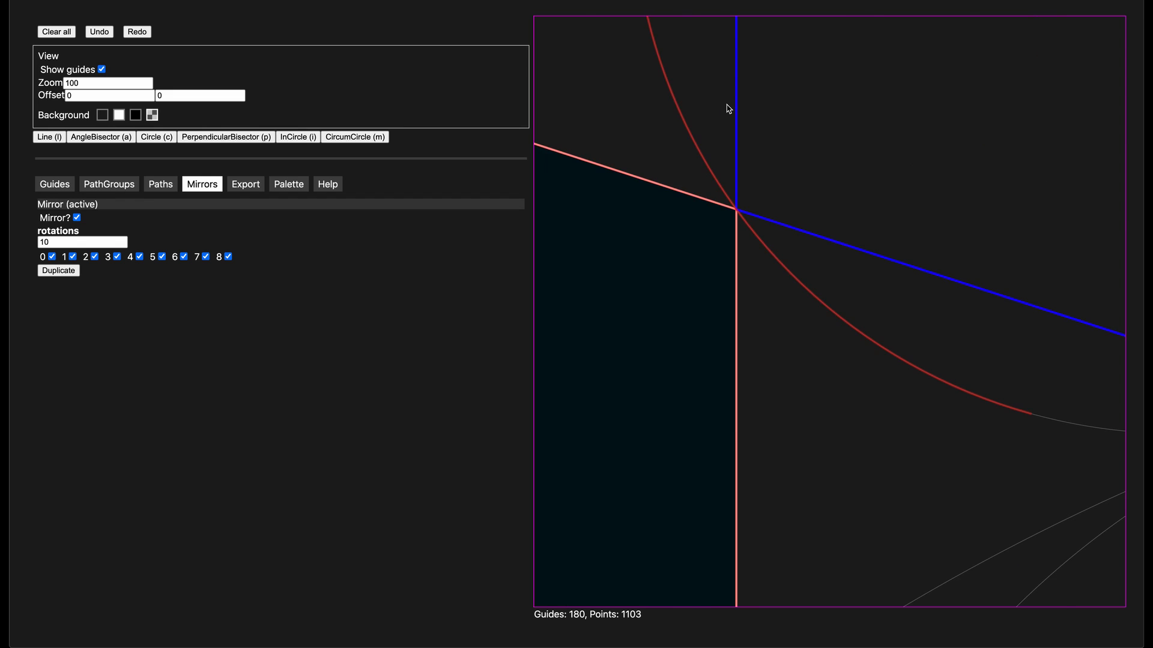
scroll(728, 109, "down", 5)
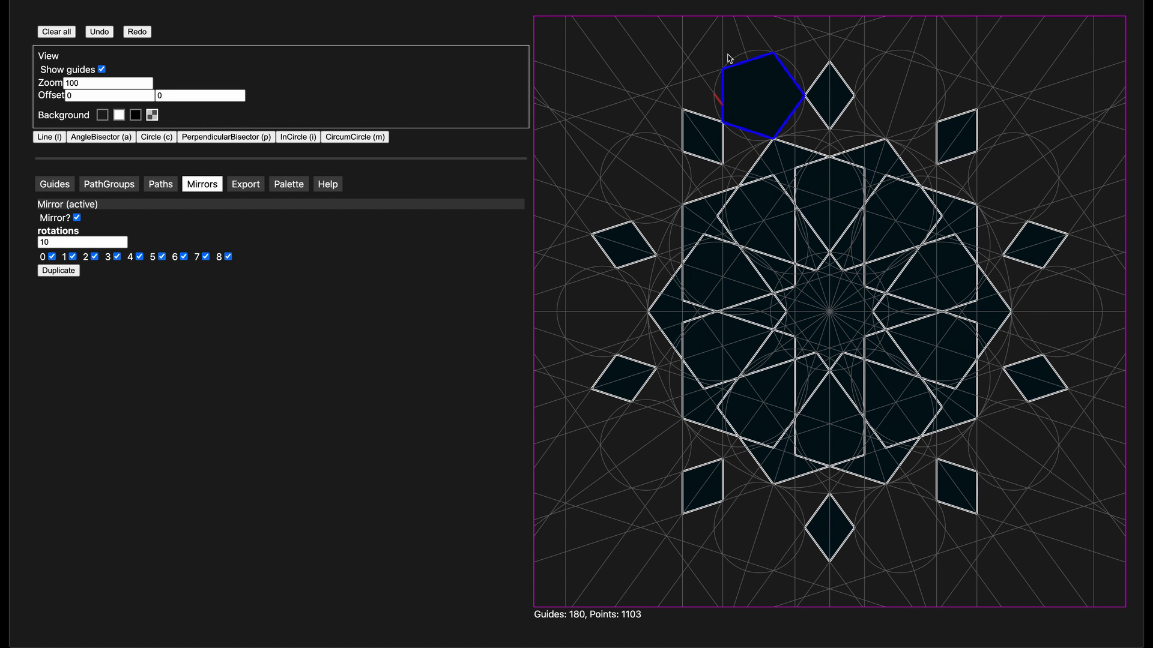
left_click(743, 85)
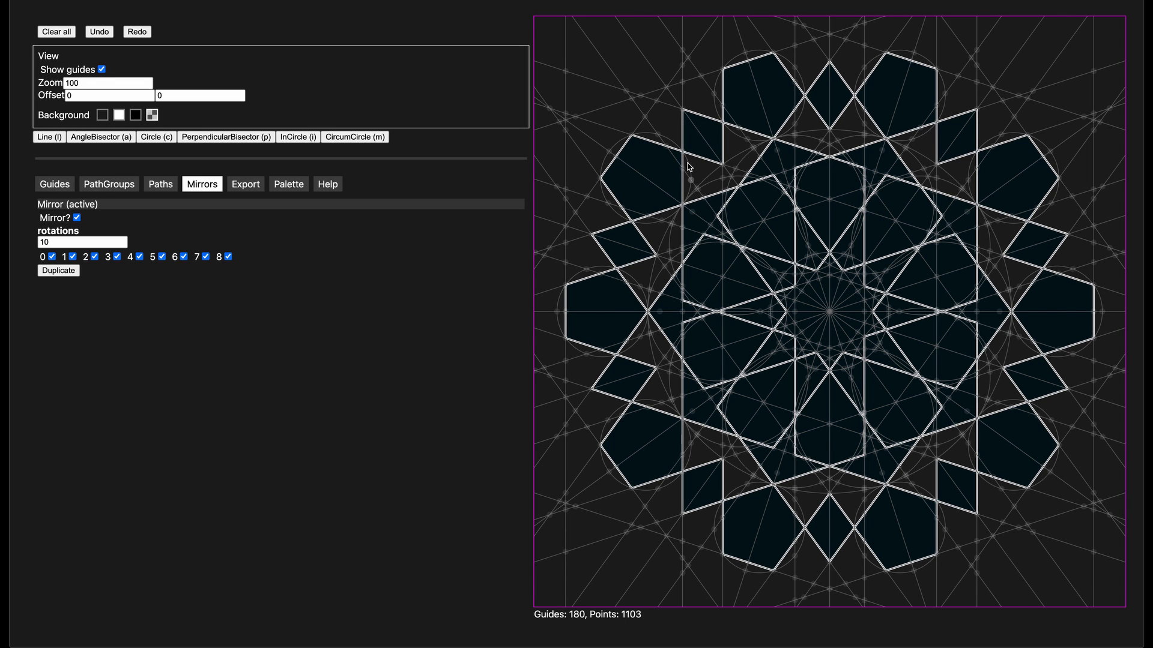
Delete the circumcircle guides around the pentagons and the surplus guides around the inner star
left_click(716, 83)
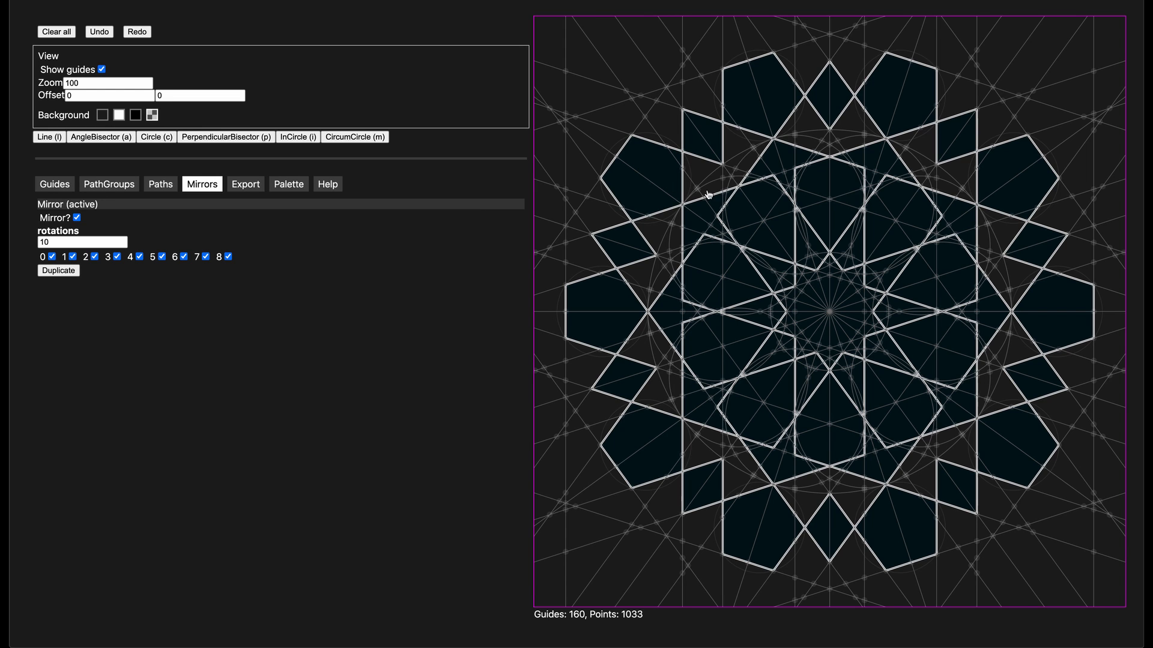
key("ctrl+z")
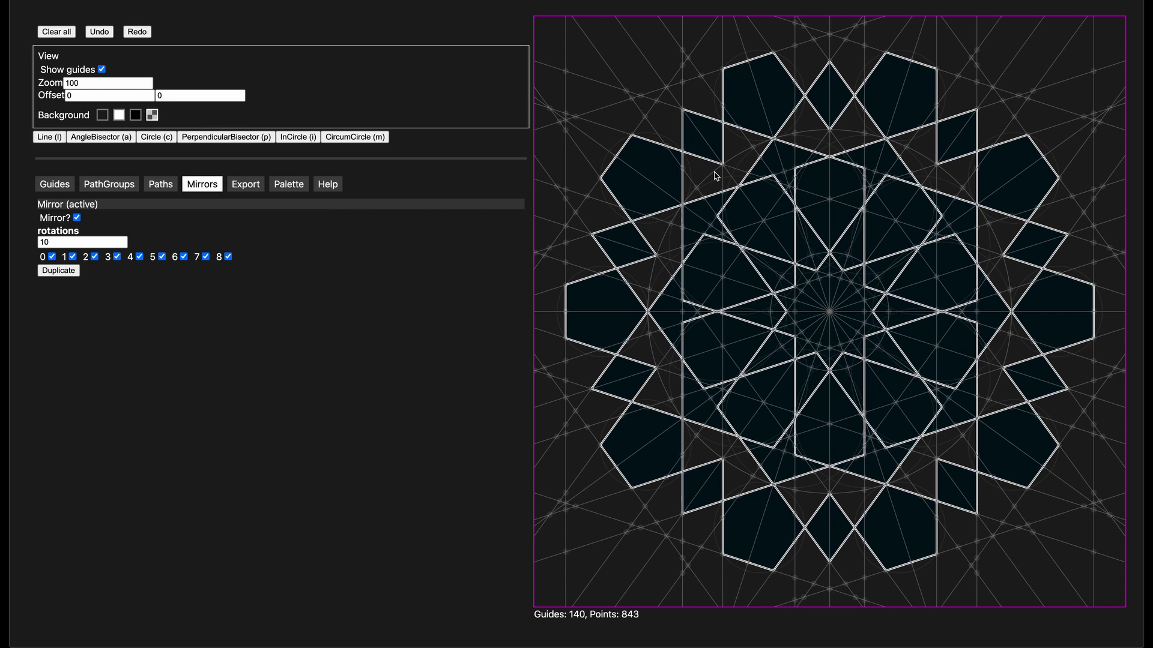
key("ctrl+z")
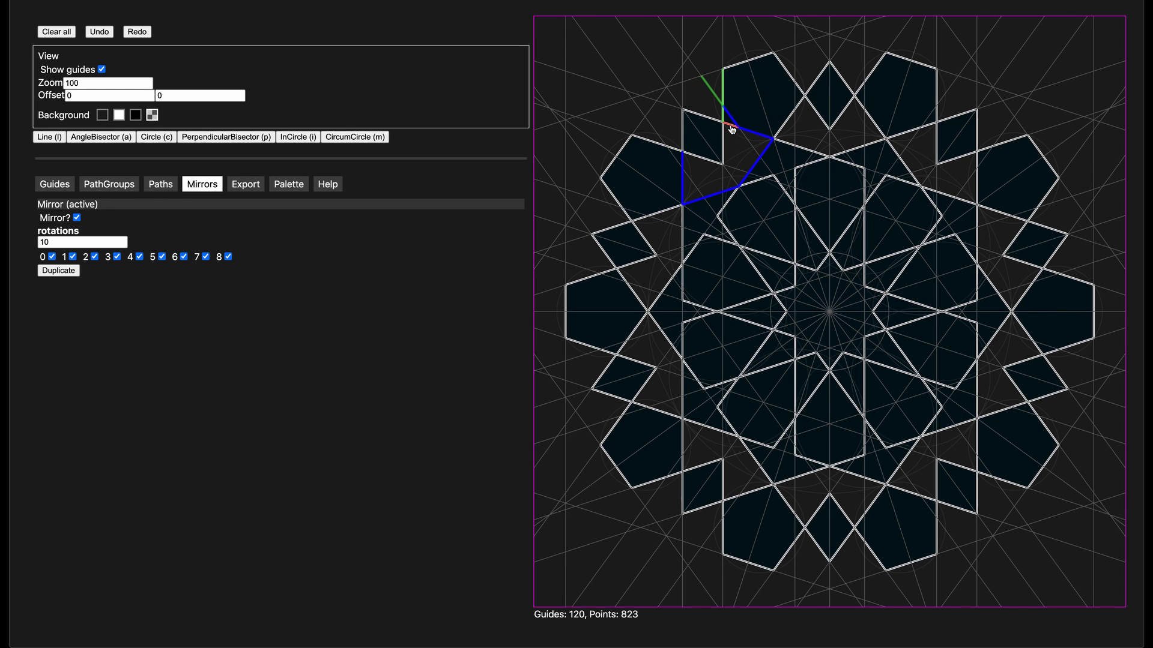
Complete the concave six-sided path enclosed by two neighbouring pentagons, the rhombus and the inner star at the upper left
left_click(708, 166)
key("Return")
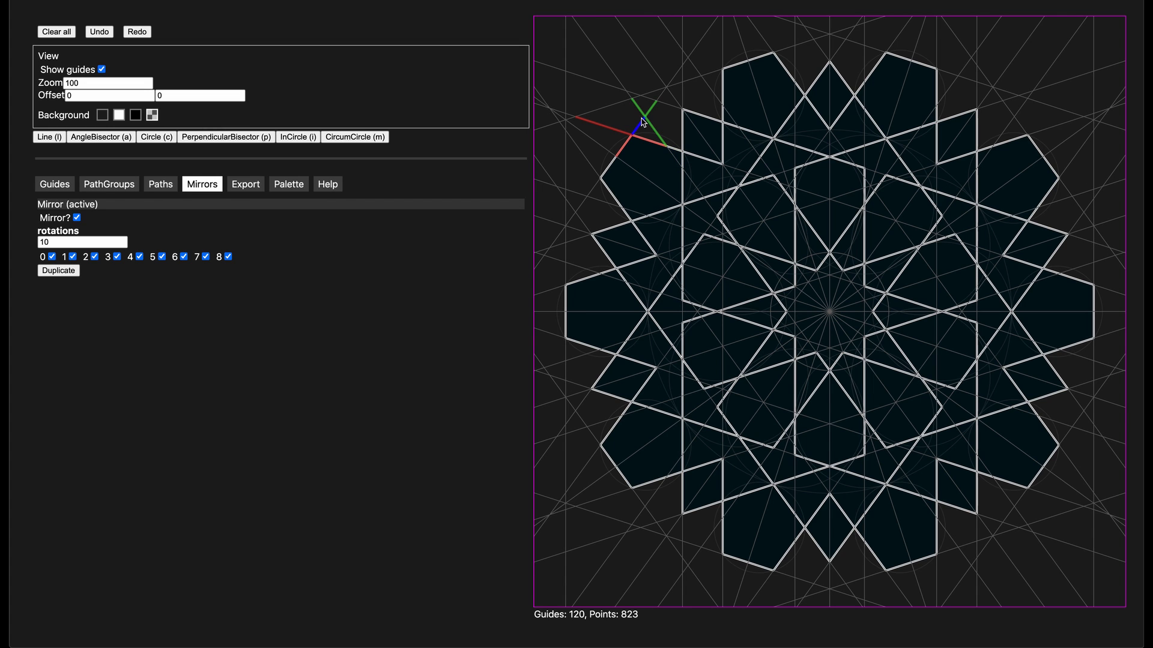
Outline and complete the concave six-sided corner path outside the upper-left rhombus, between its two neighbouring pentagons
left_click(668, 87)
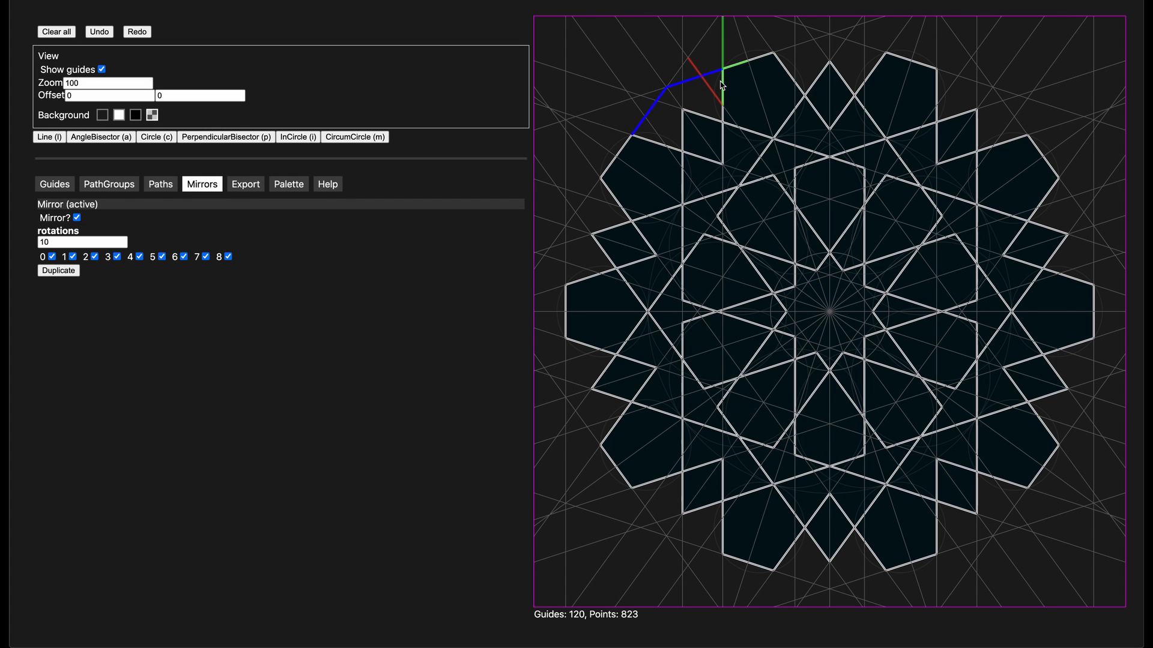
left_click(722, 84)
left_click(722, 122)
left_click(683, 110)
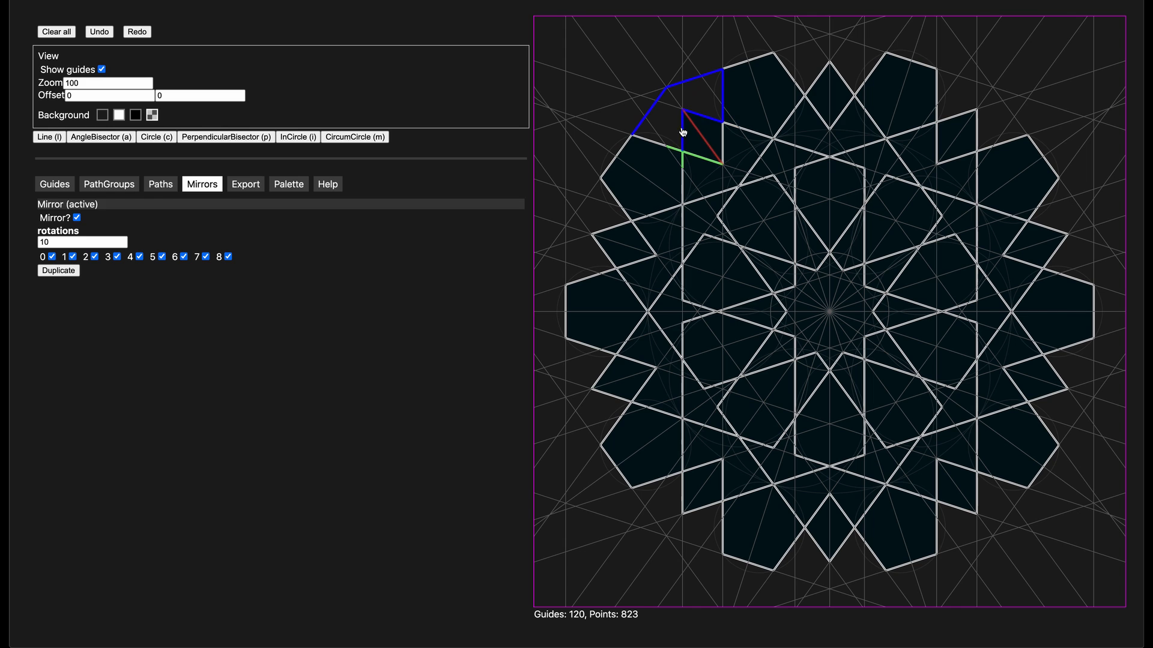
left_click(668, 149)
left_click(651, 135)
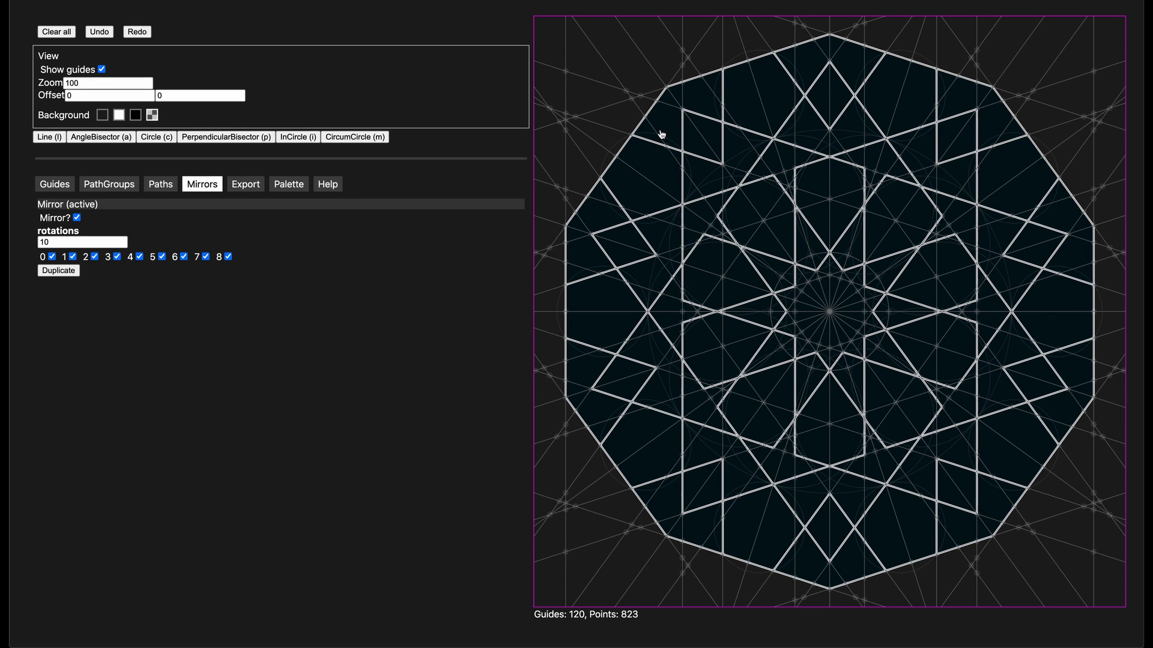
Hide the guides and fill the outer pentagon path group with dark red
key("g")
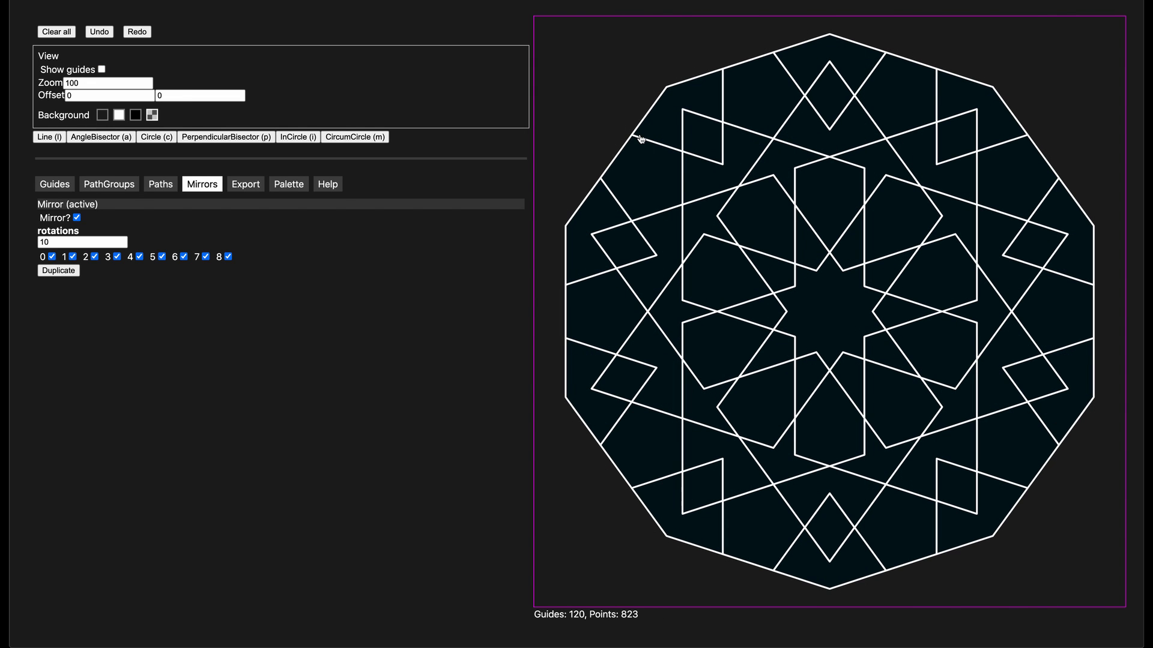
left_click(755, 113)
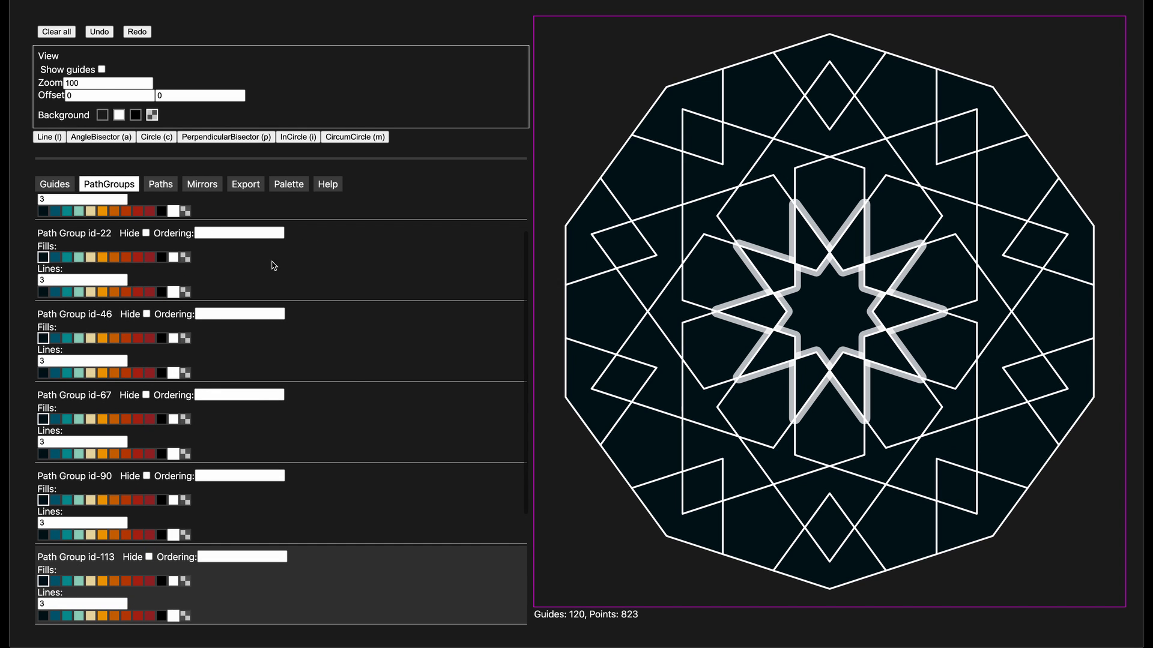
scroll(373, 424, "down", 1)
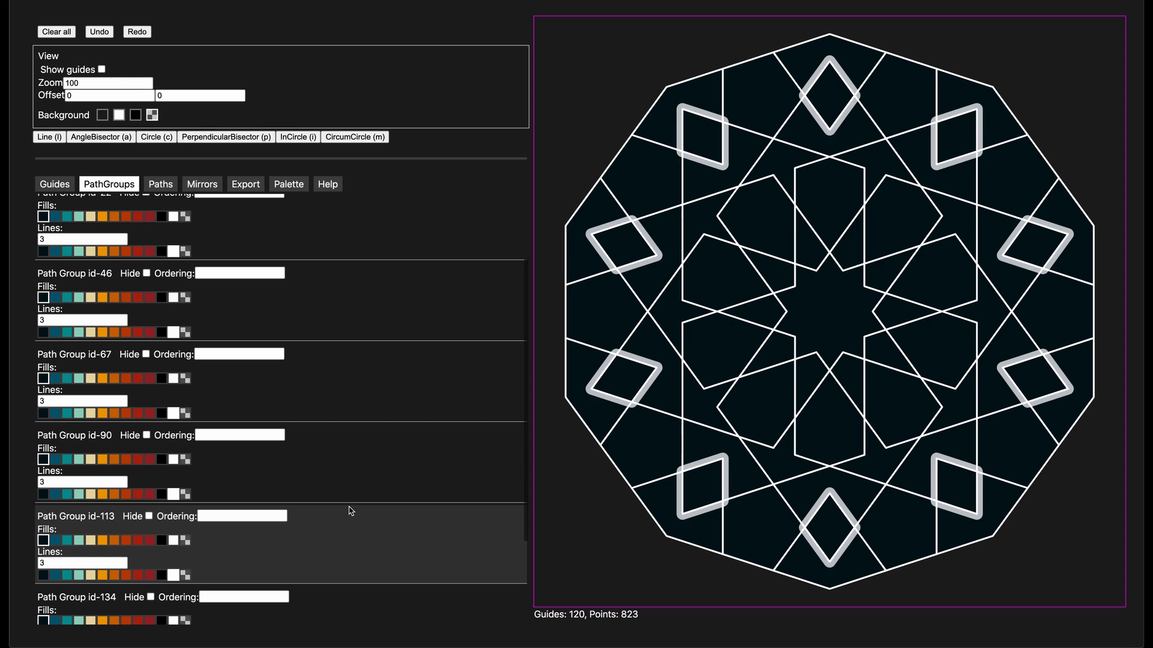
left_click(149, 542)
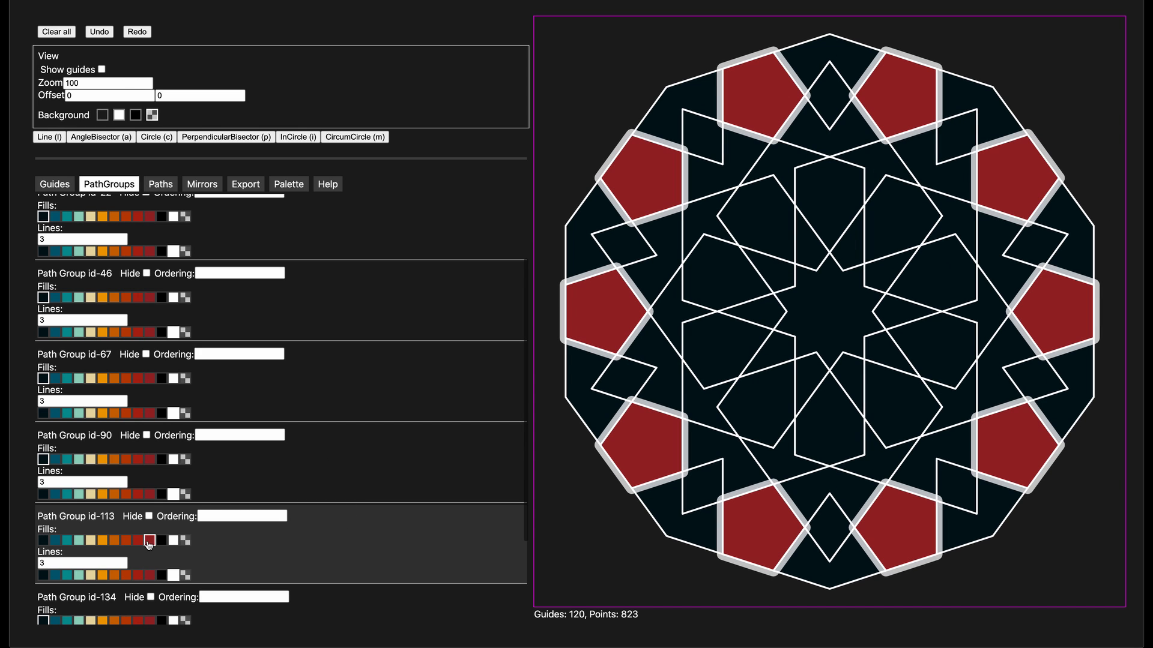
Fill the concave shapes inside the pentagon ring and the central star's spikes with teal, and the hexagonal petals with orange
scroll(320, 559, "down", 3)
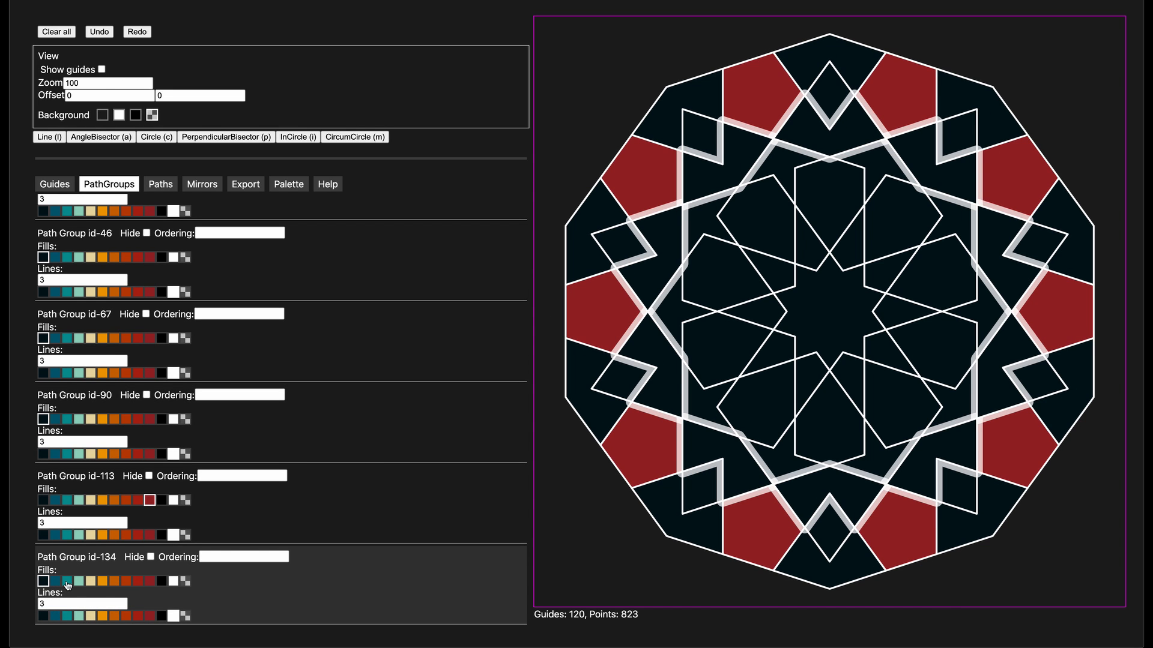
left_click(67, 581)
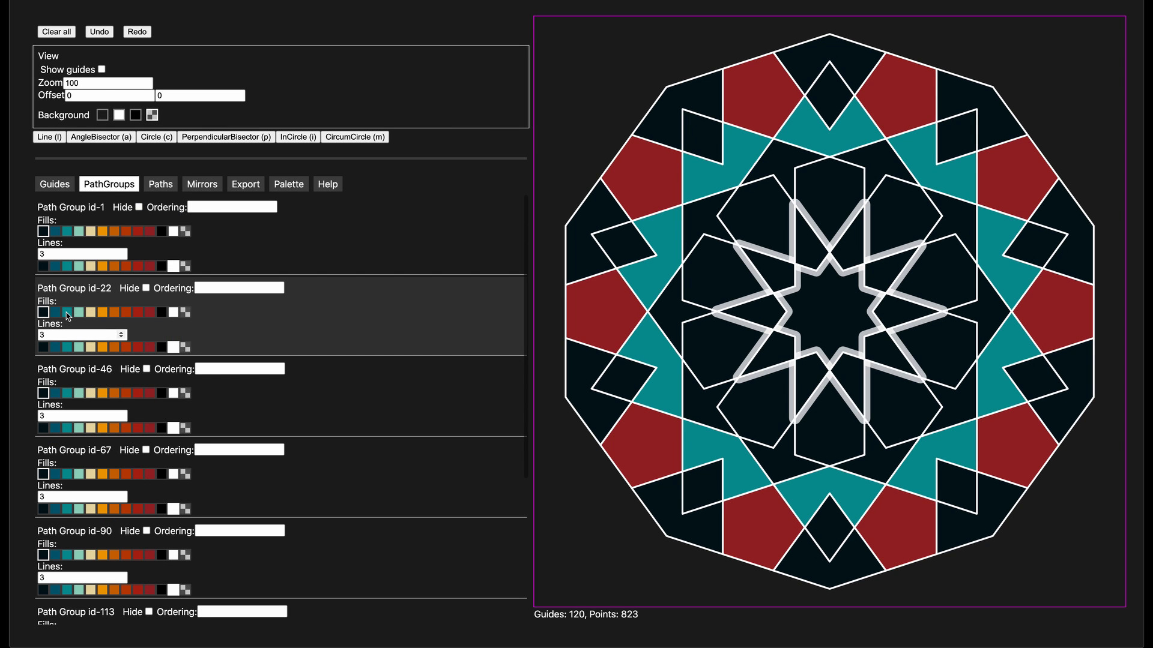
left_click(67, 313)
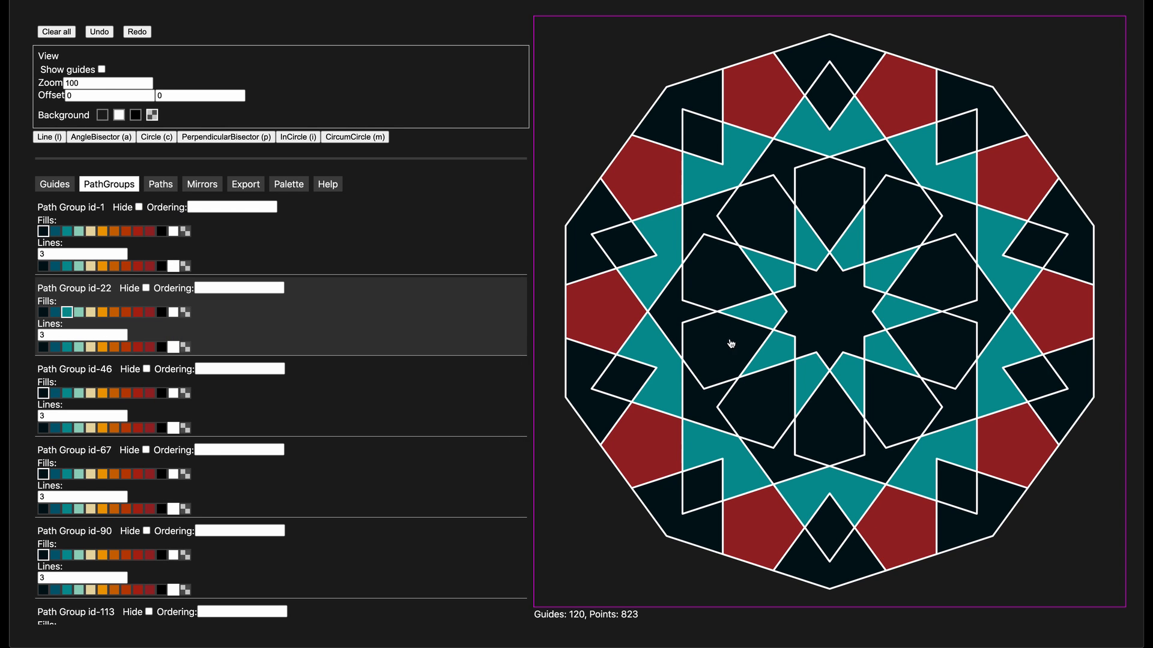
left_click(102, 474)
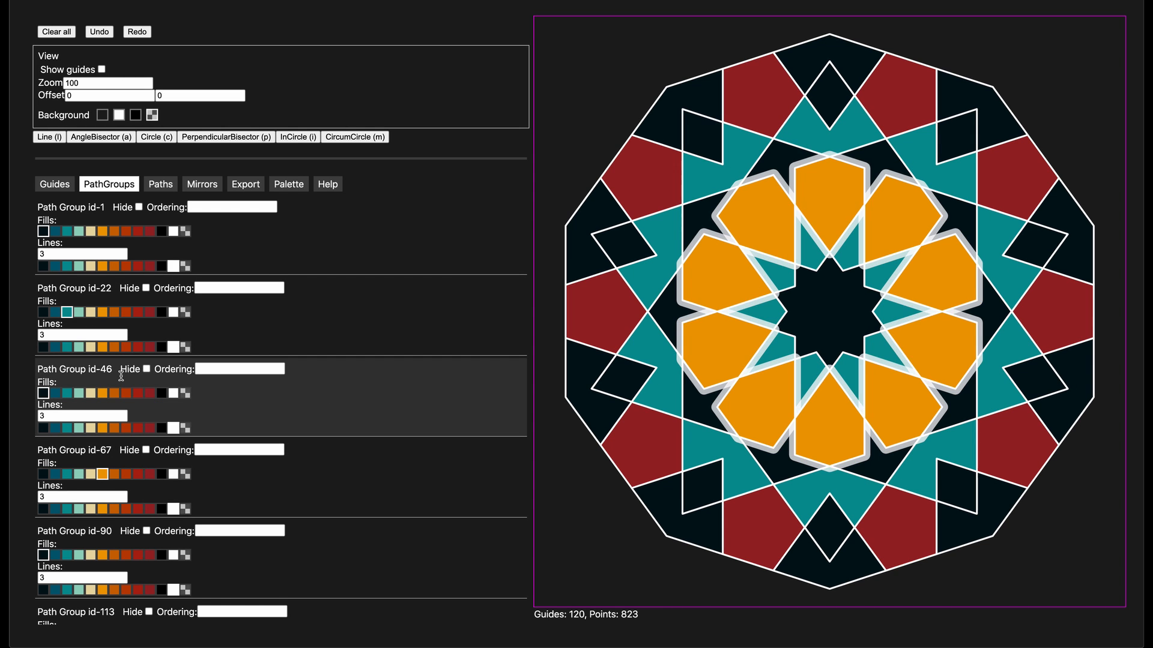
Fill the concave shapes around the orange petals with burnt orange and the outer corner shapes with white
left_click(129, 394)
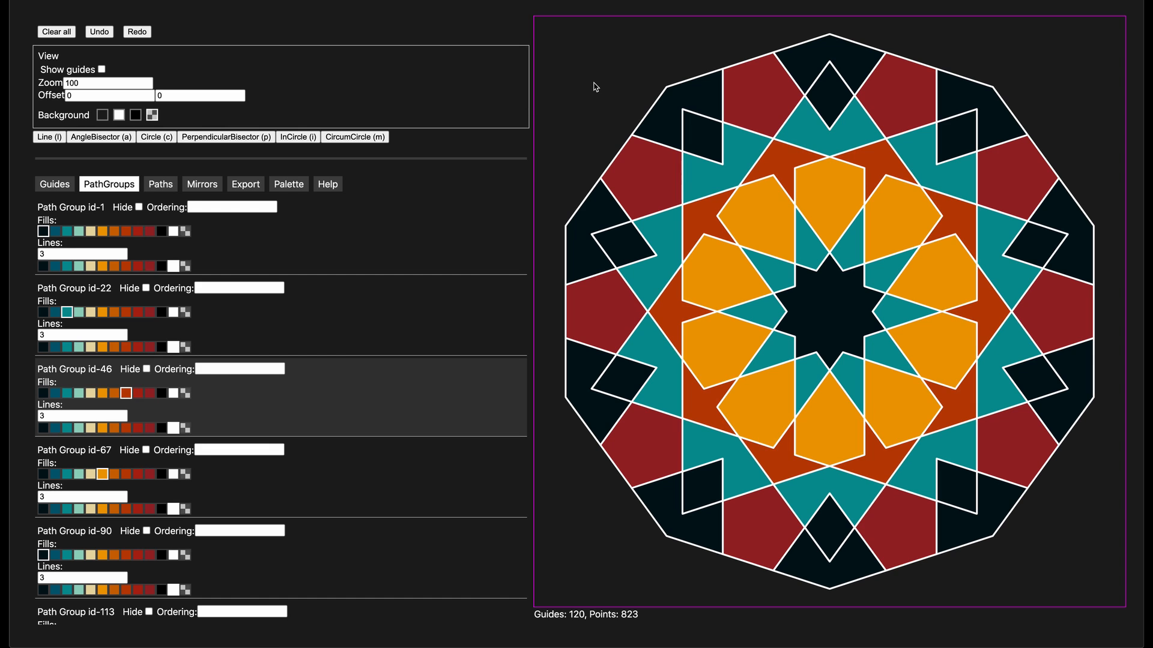
scroll(393, 244, "down", 3)
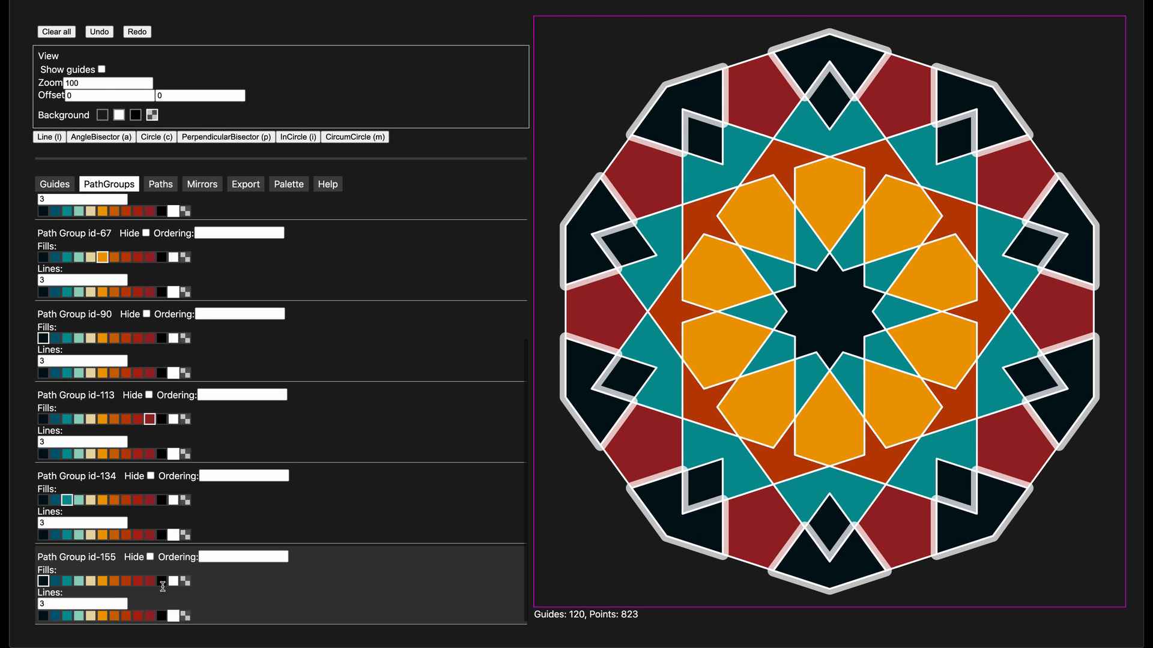
left_click(175, 581)
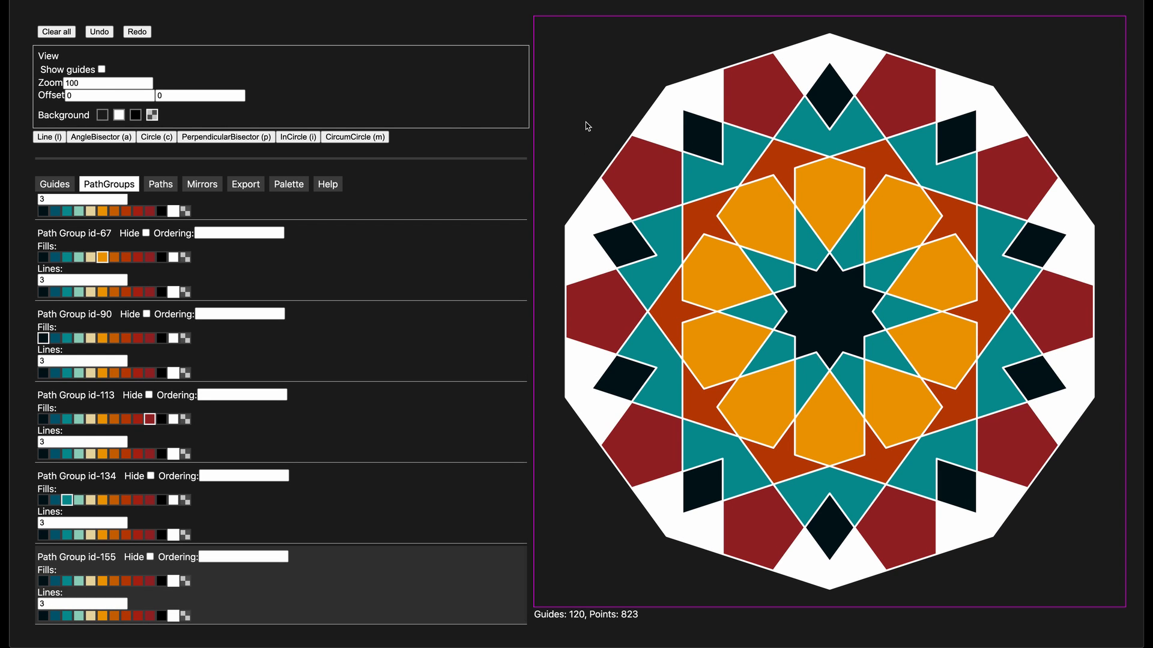
Try palette2, palette3 and palette1 on the pattern, and switch back to the default palette
left_click(298, 187)
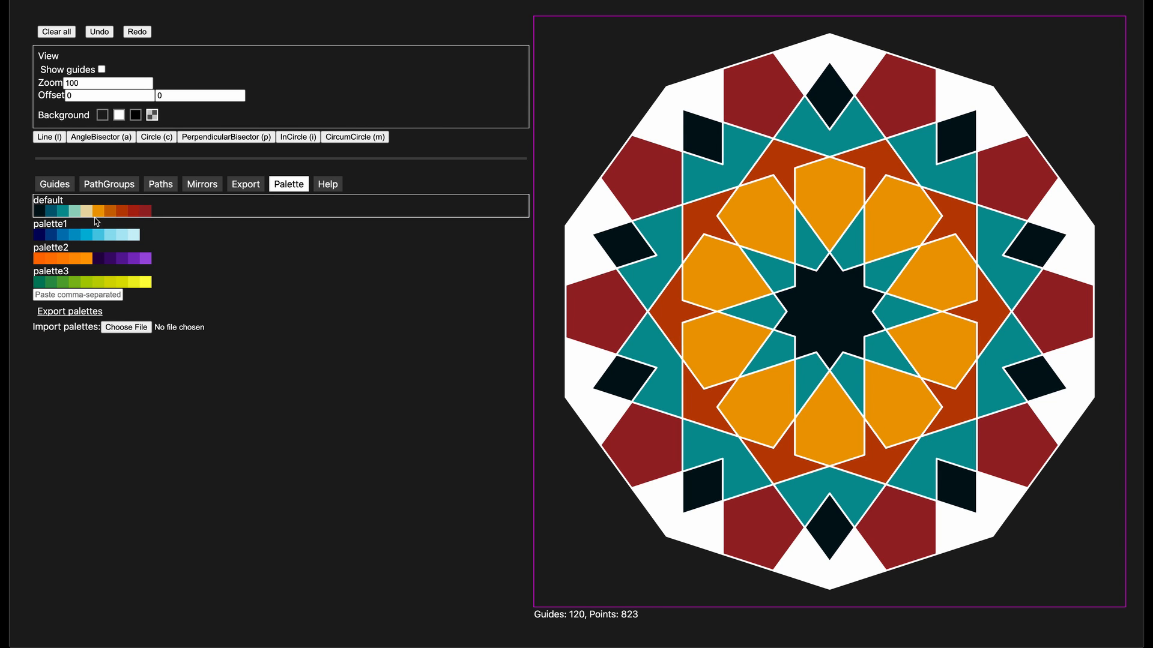
left_click(184, 264)
left_click(173, 282)
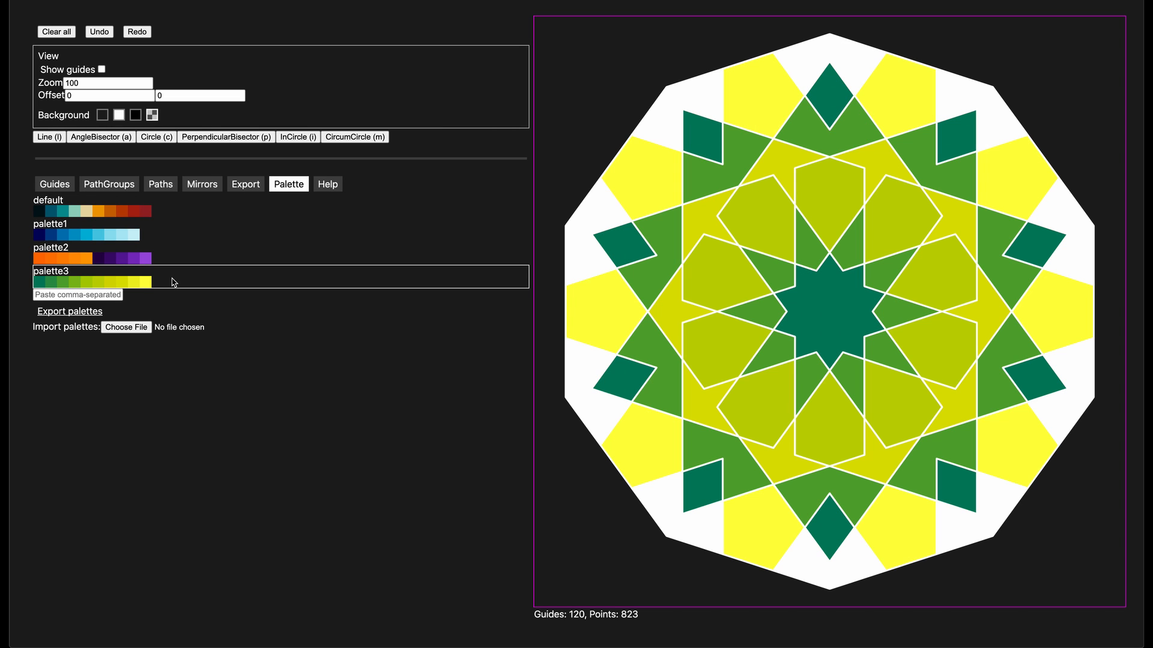
left_click(187, 238)
left_click(186, 213)
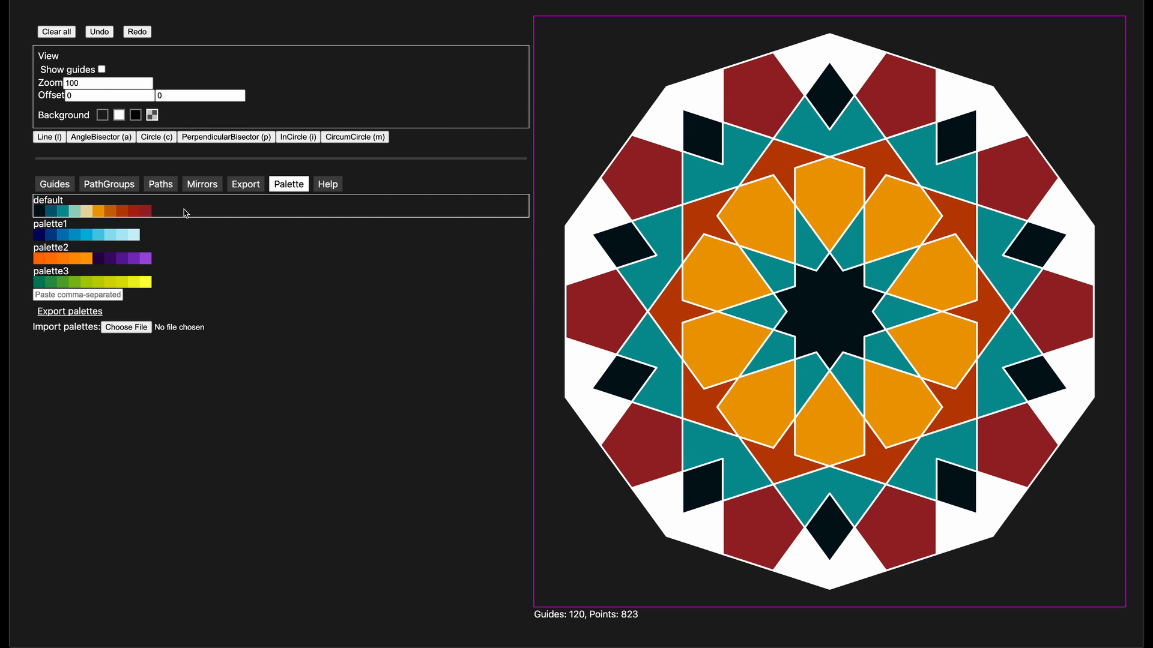
Change the fill of the outer corner path group to teal
left_click(684, 110)
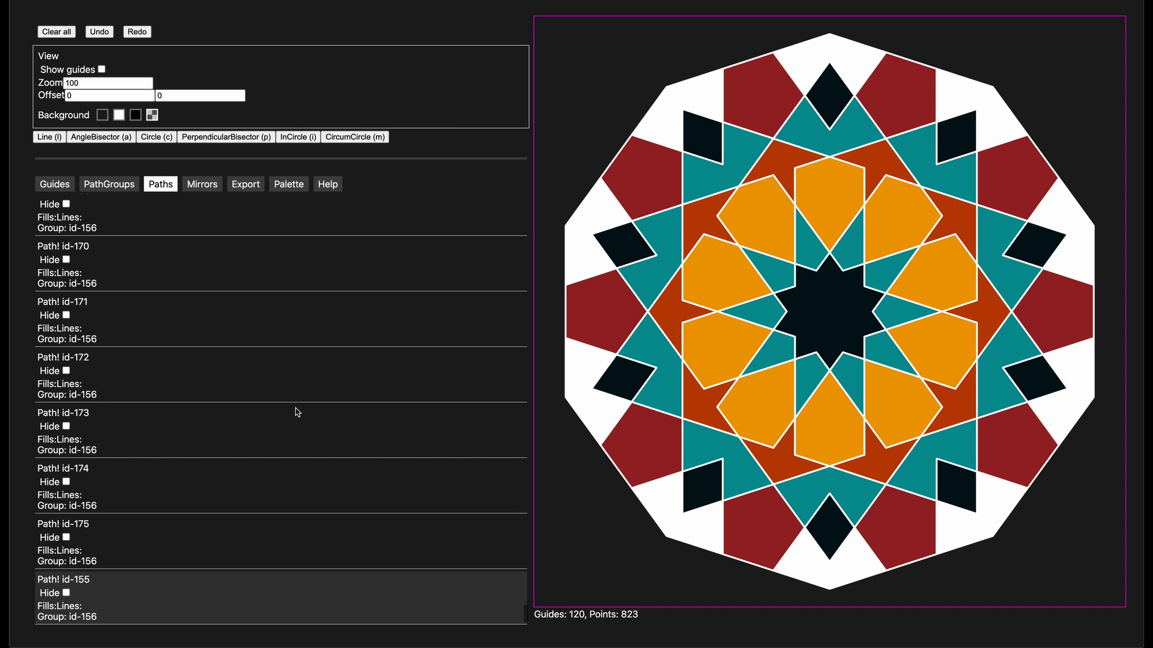
left_click(696, 110)
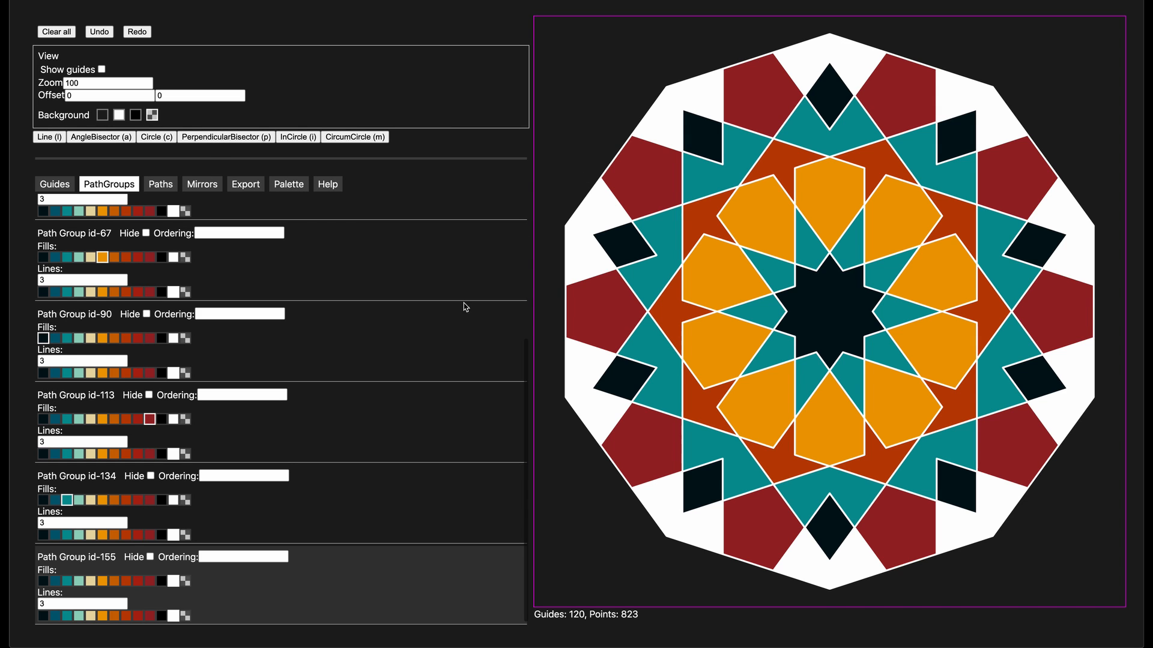
left_click(79, 581)
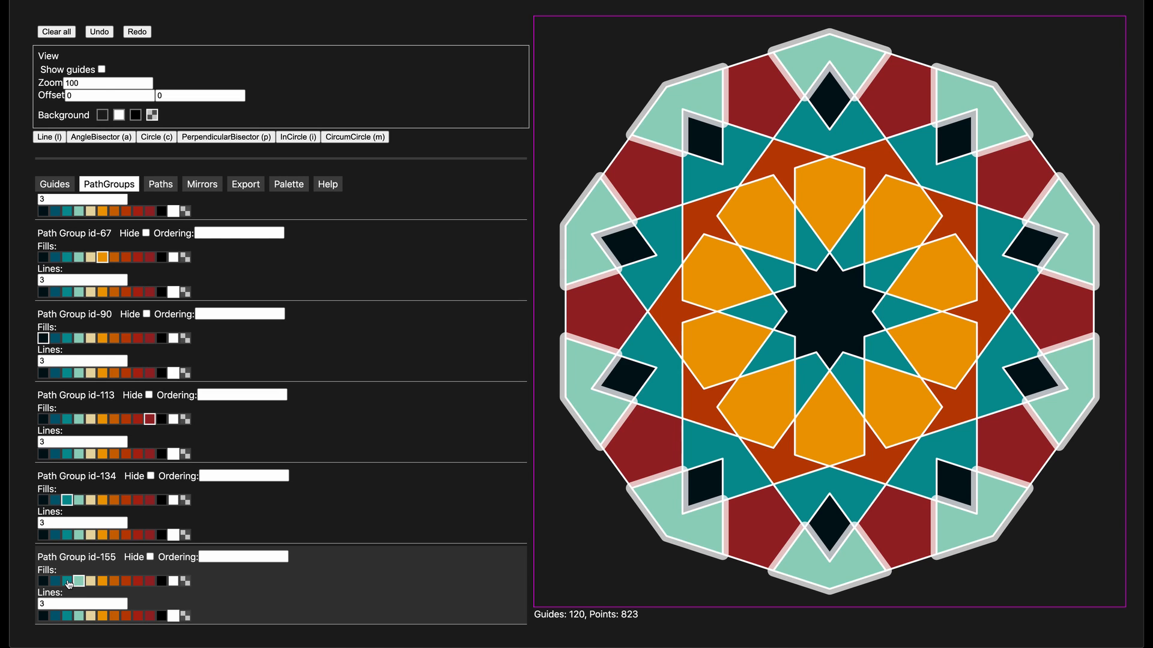
left_click(67, 581)
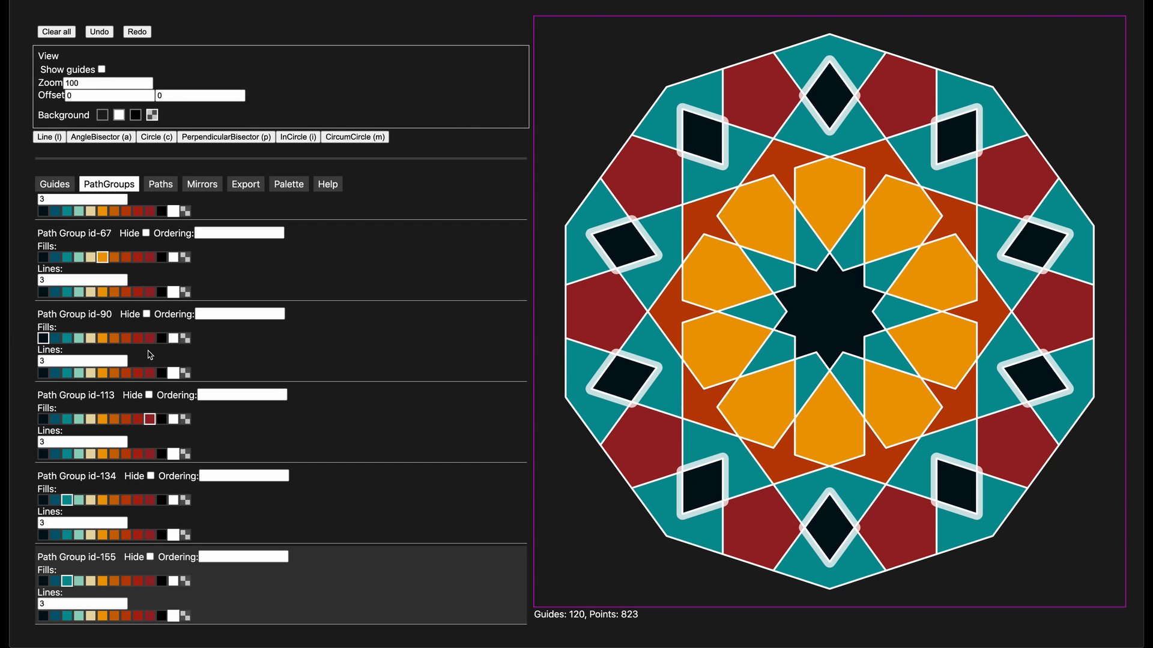
Make the lines of the rhombus, outer corner and outer pentagon path groups transparent
left_click(185, 374)
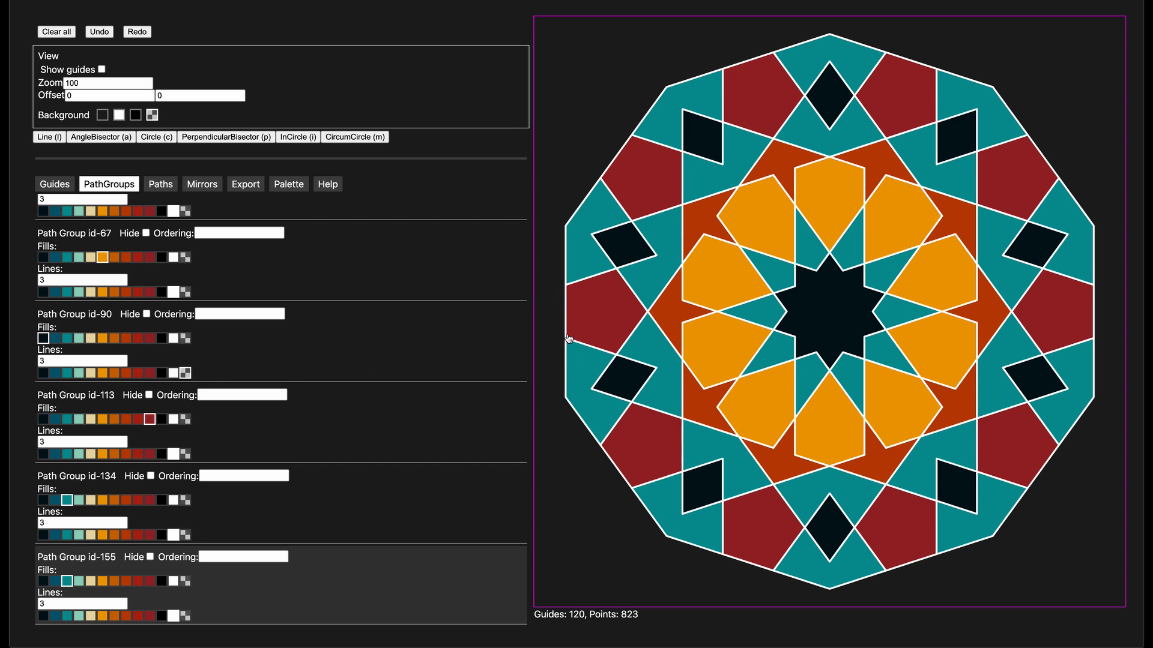
left_click(664, 131)
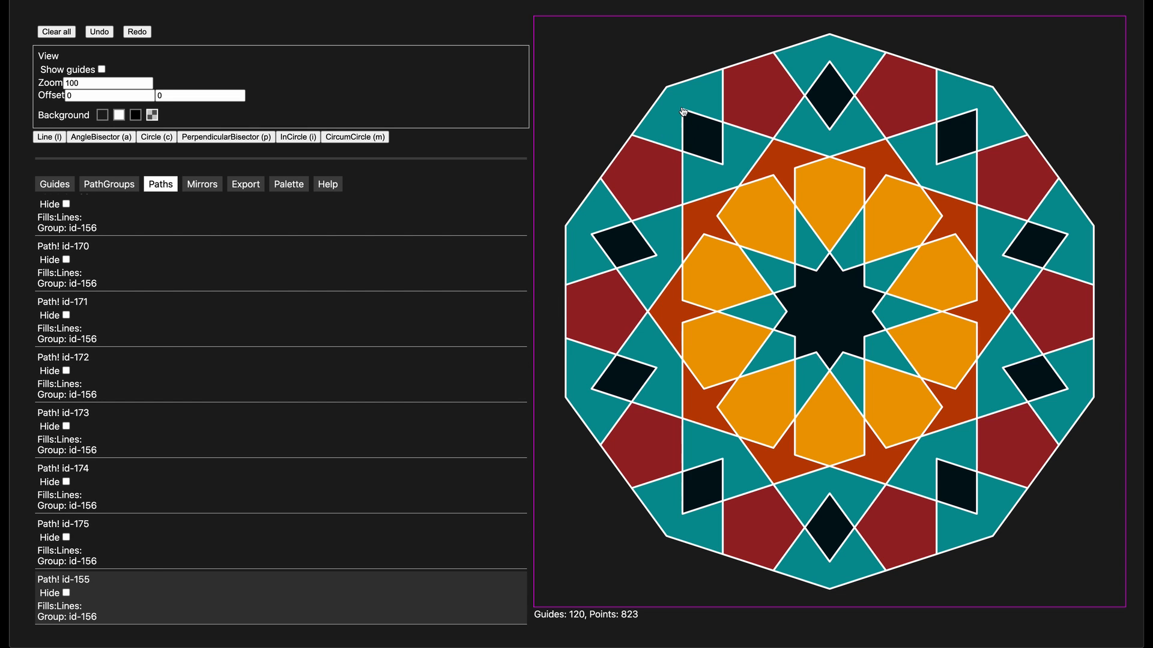
left_click(682, 112)
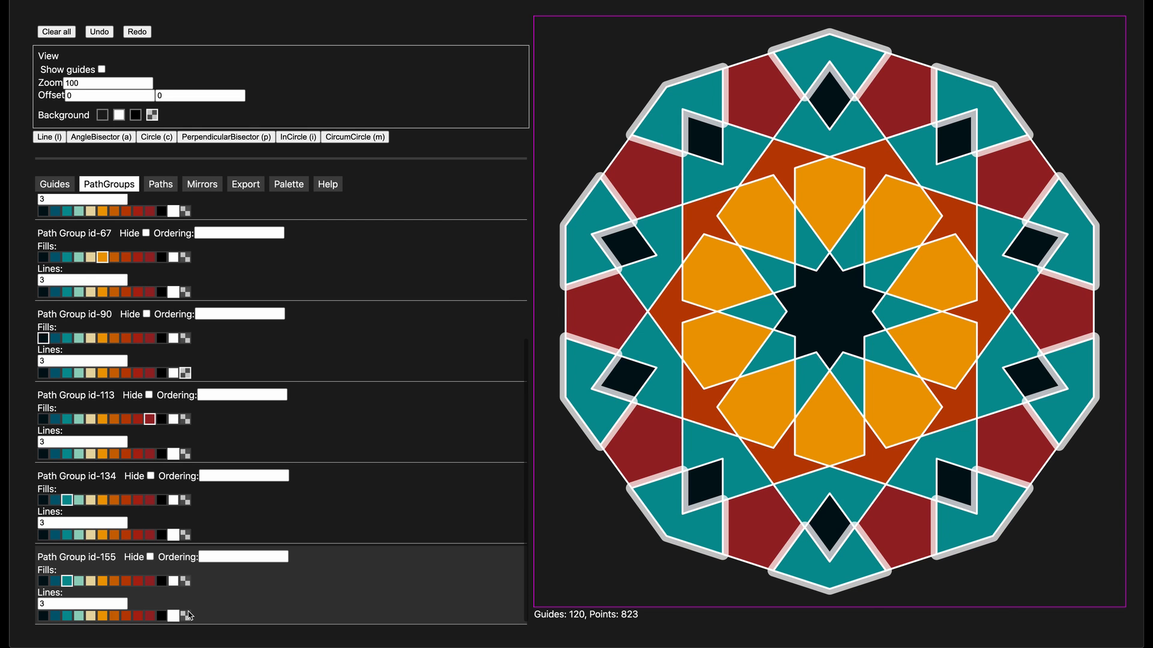
left_click(186, 617)
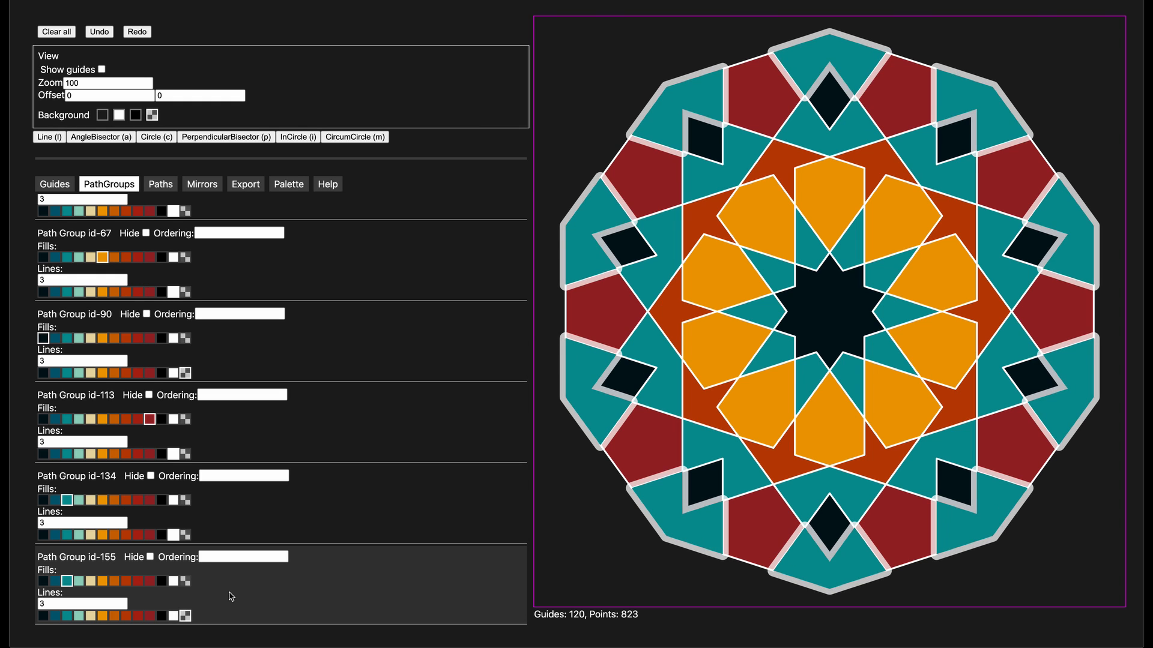
left_click(739, 78)
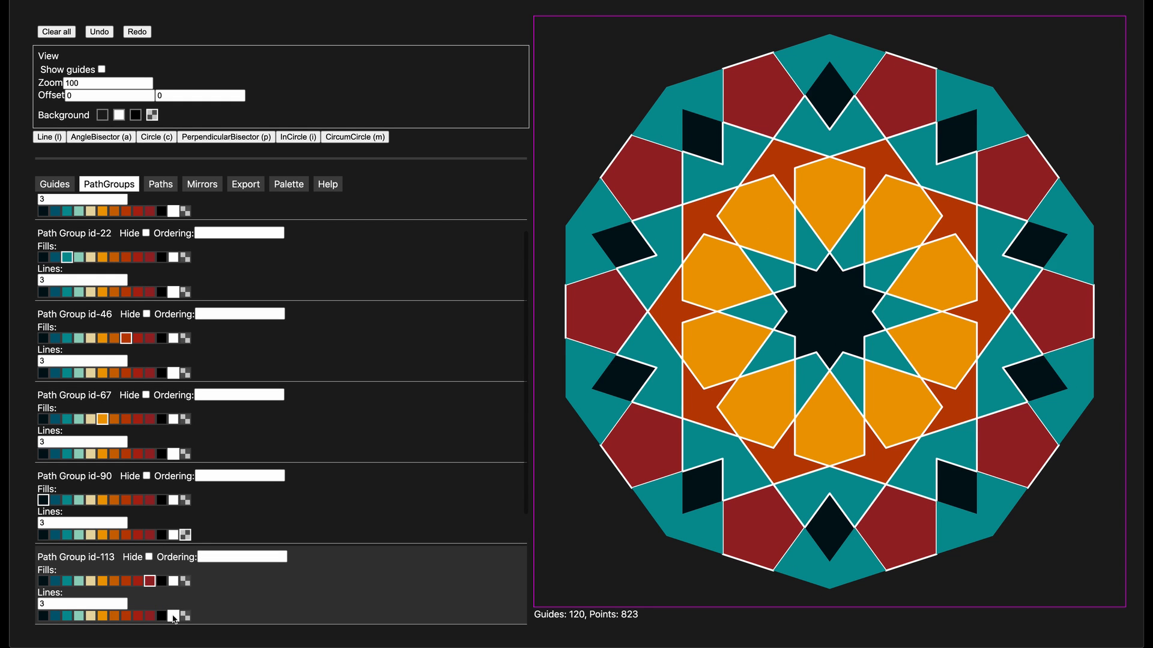
left_click(185, 616)
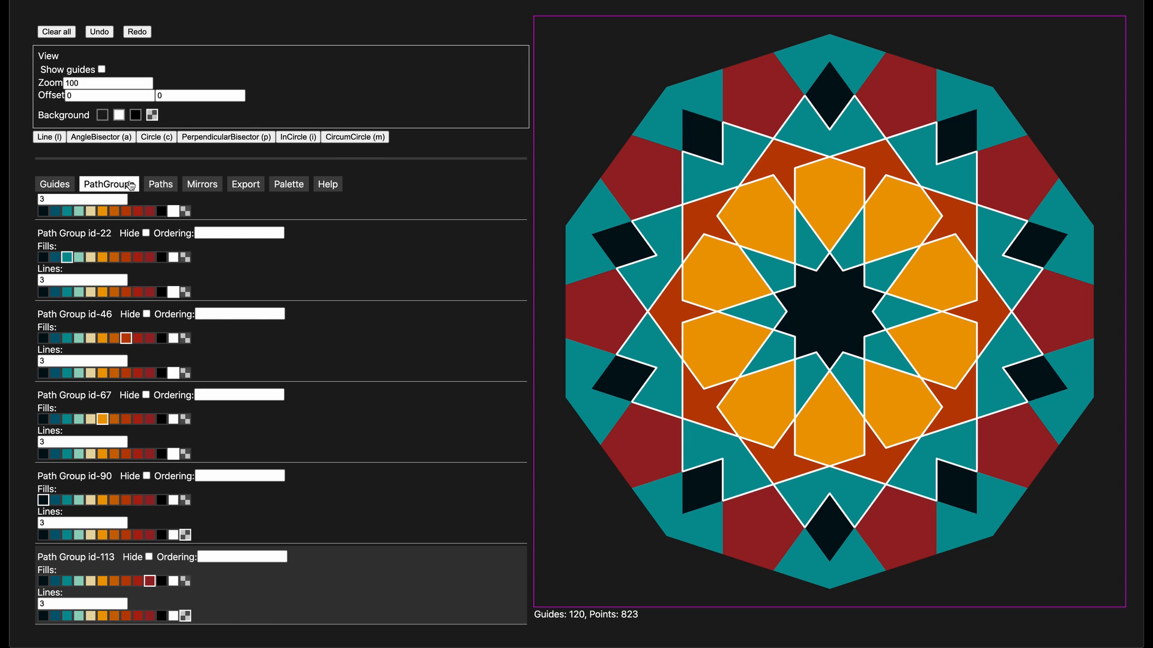
Hide the upper-left outer pentagon's path id-113 and show it again
left_click(159, 187)
left_click(751, 98)
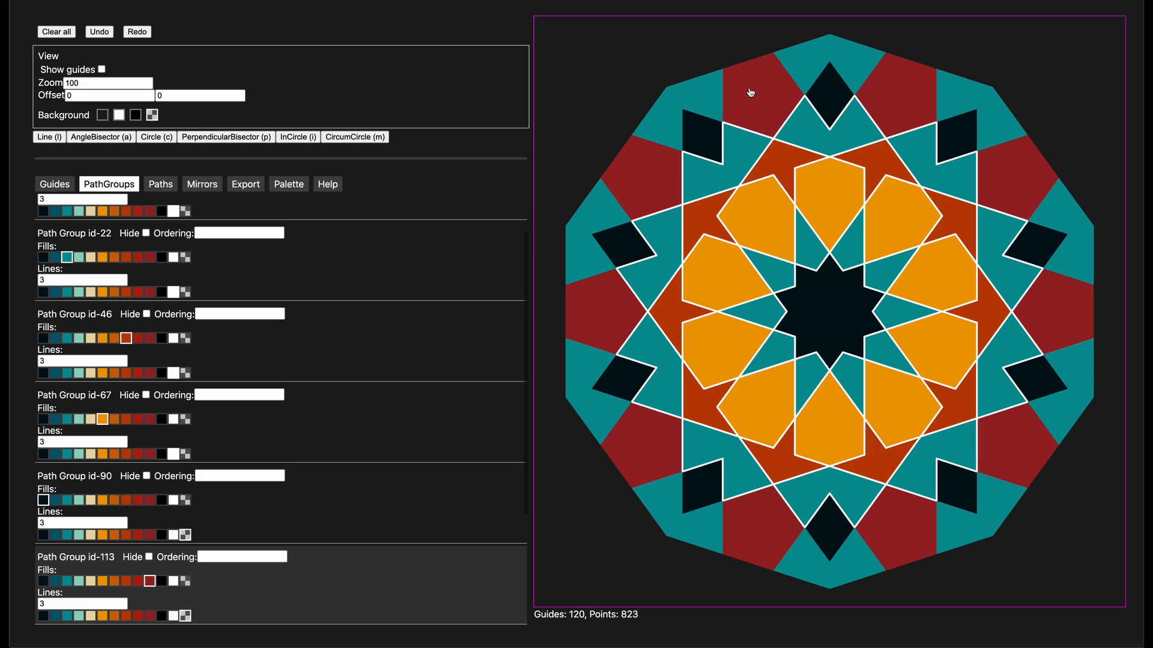
left_click(689, 132)
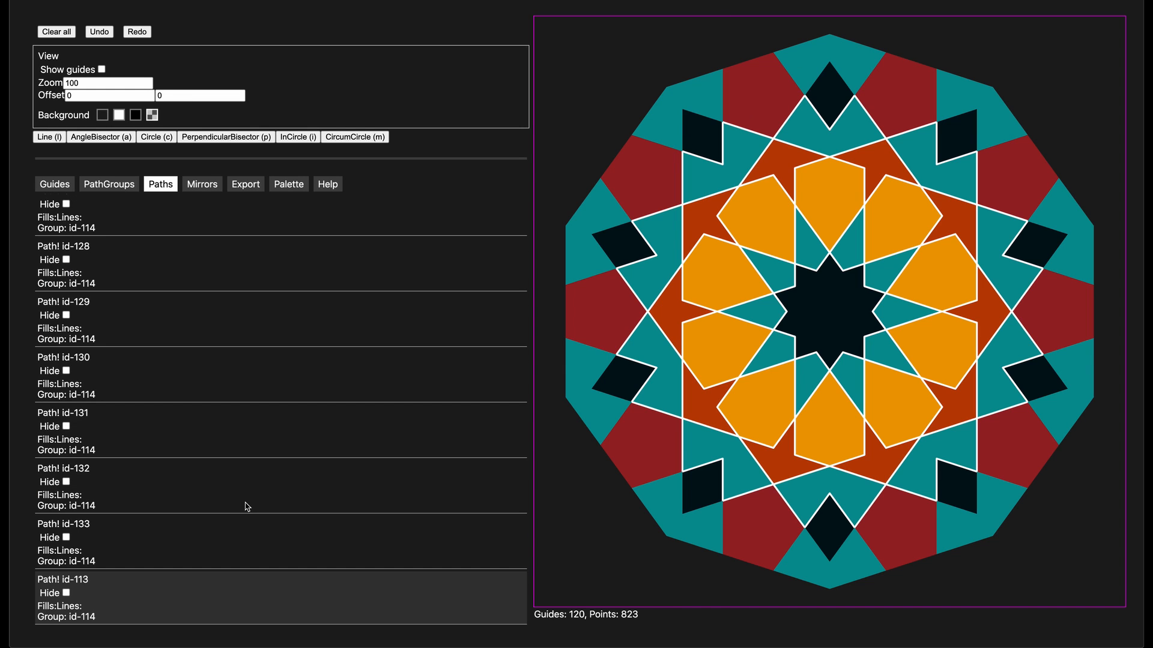
left_click(67, 594)
left_click(66, 593)
Look through the available palettes and the help on strategy and keyboard shortcuts
left_click(283, 187)
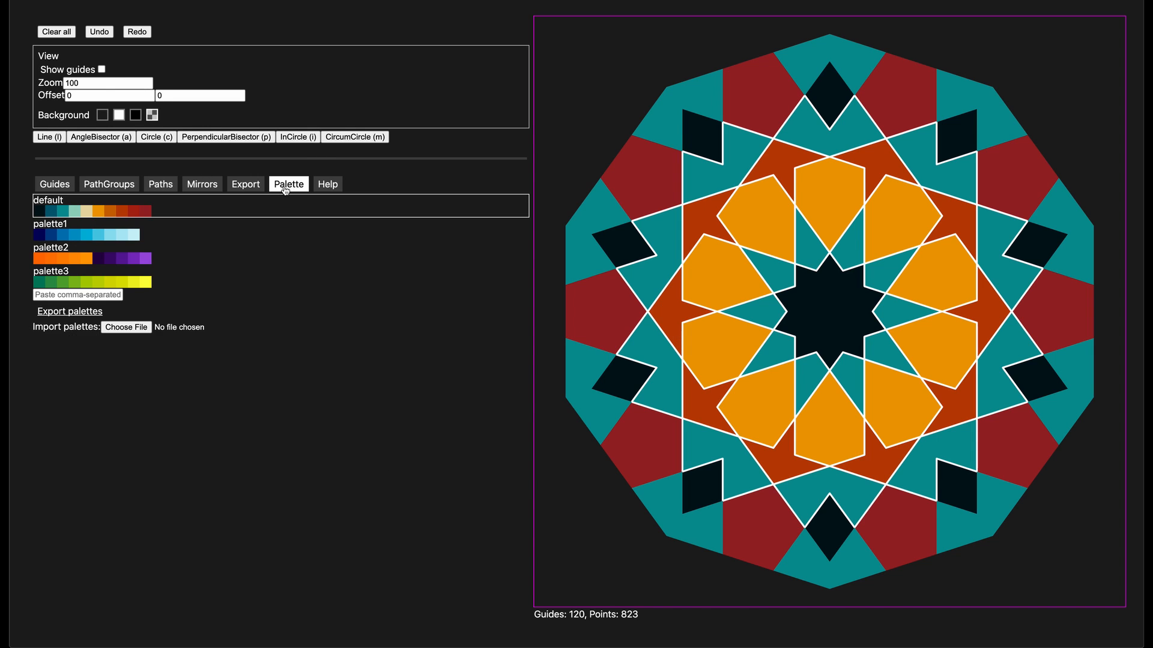
left_click(335, 188)
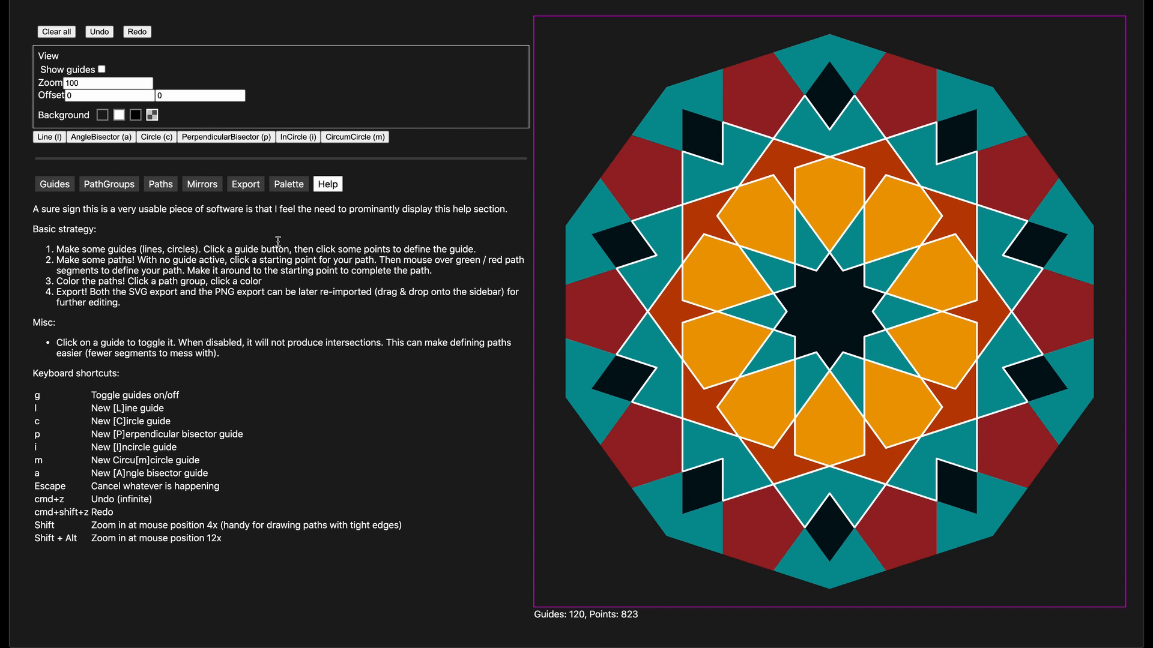
left_click(284, 186)
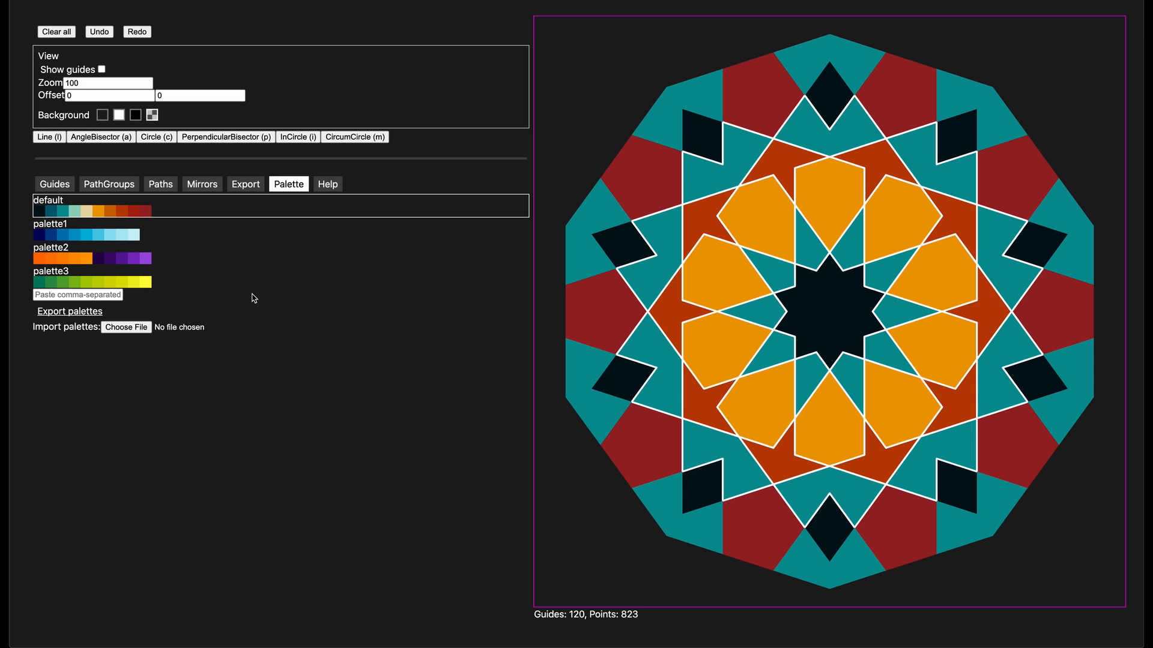
Try a transparent background and set the background to dark grey
left_click(103, 115)
left_click(151, 116)
left_click(102, 114)
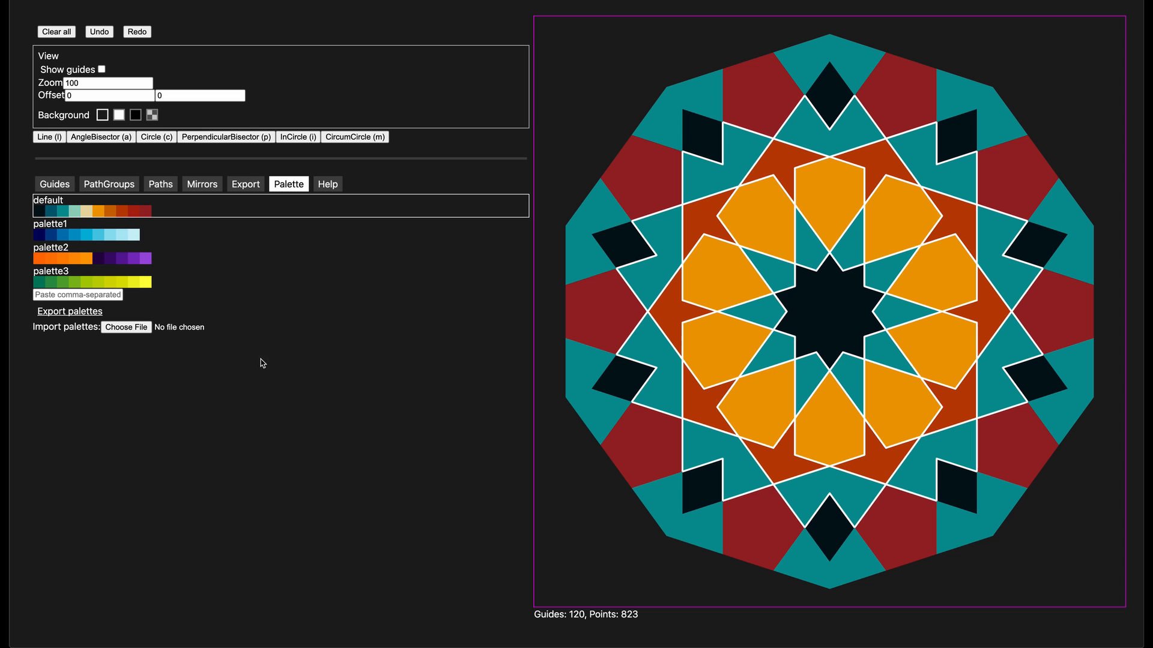
Export the finished pattern and download its PNG version
left_click(245, 184)
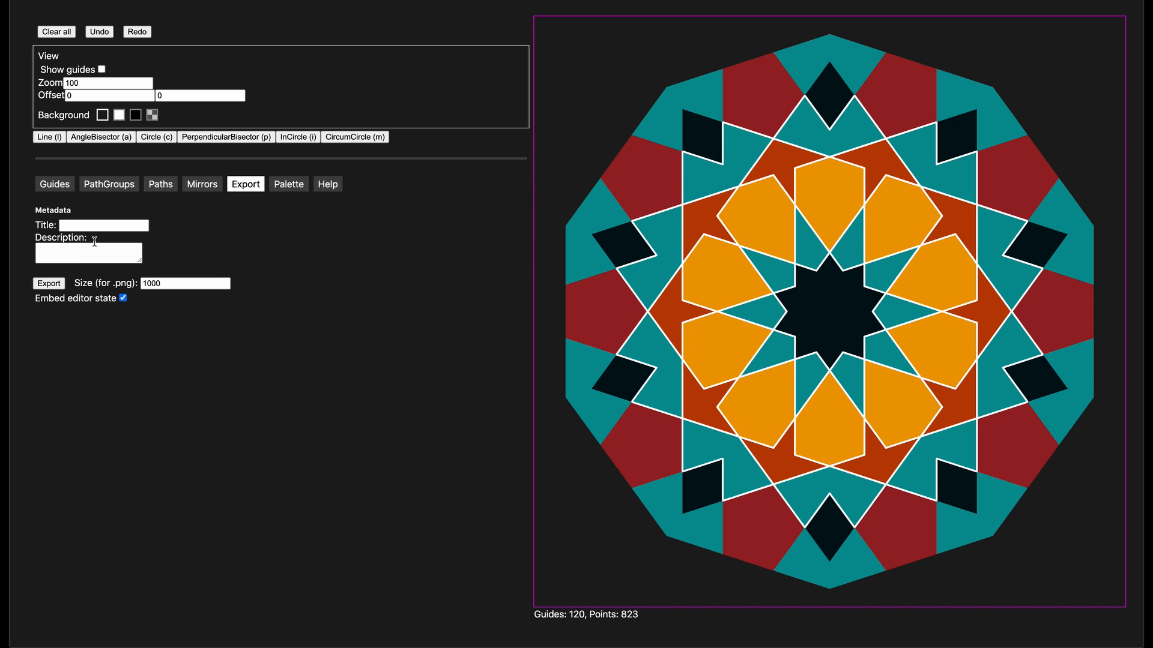
left_click(48, 283)
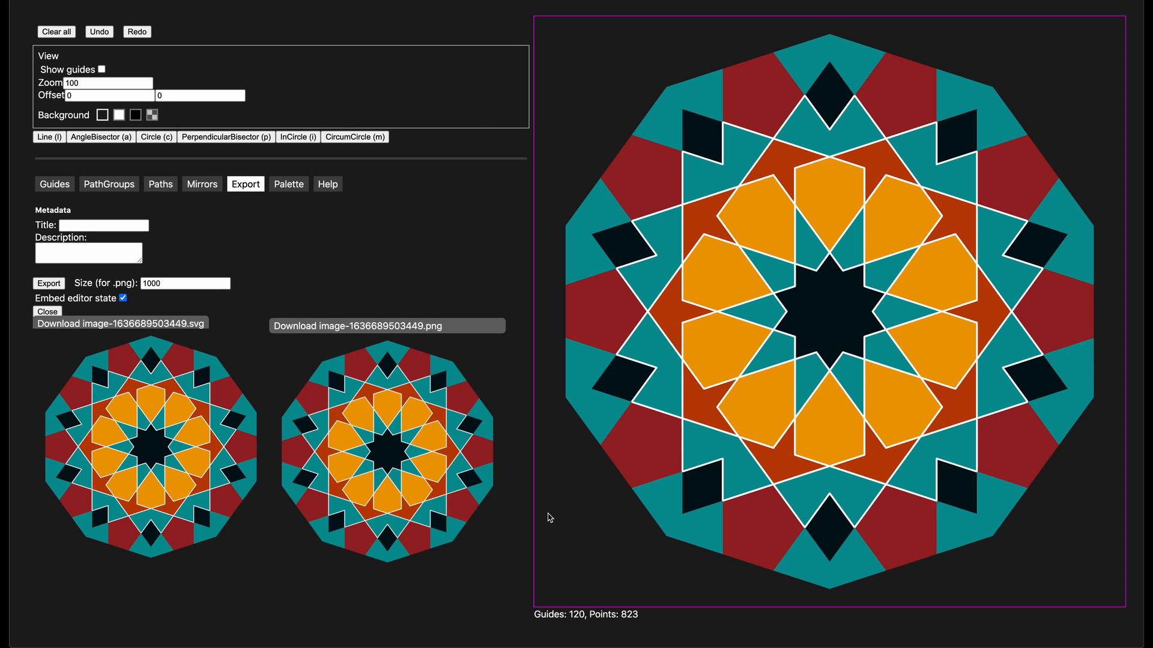
left_click(333, 328)
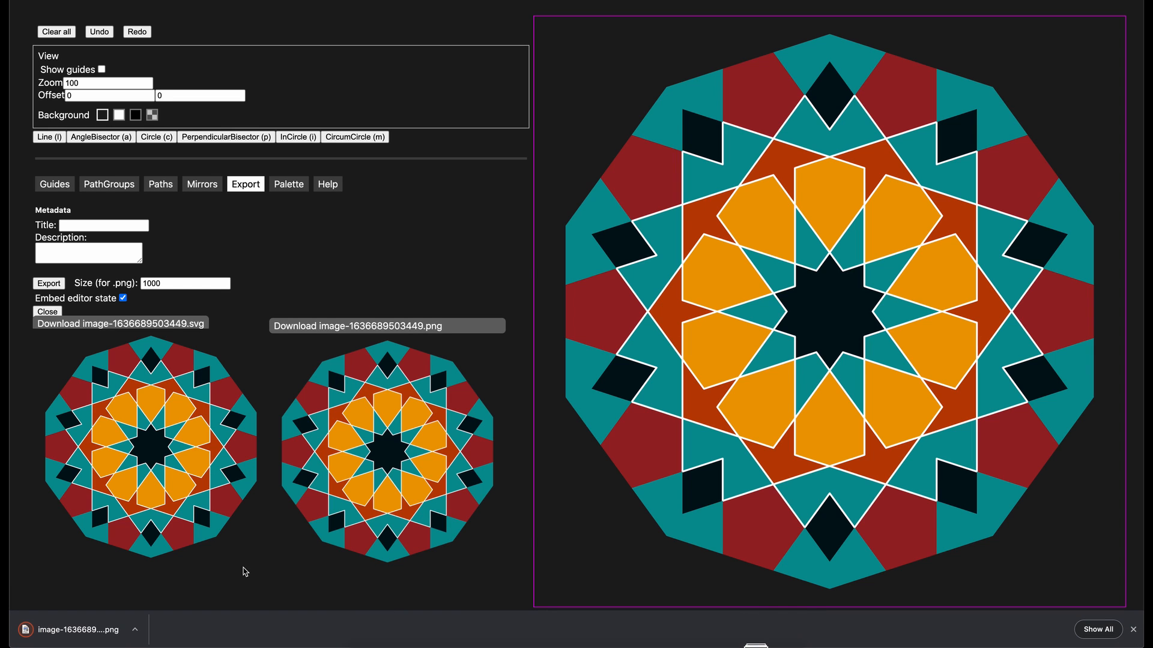
Clear the entire drawing and restore it by importing the downloaded image-1636689503449.png
left_click(57, 31)
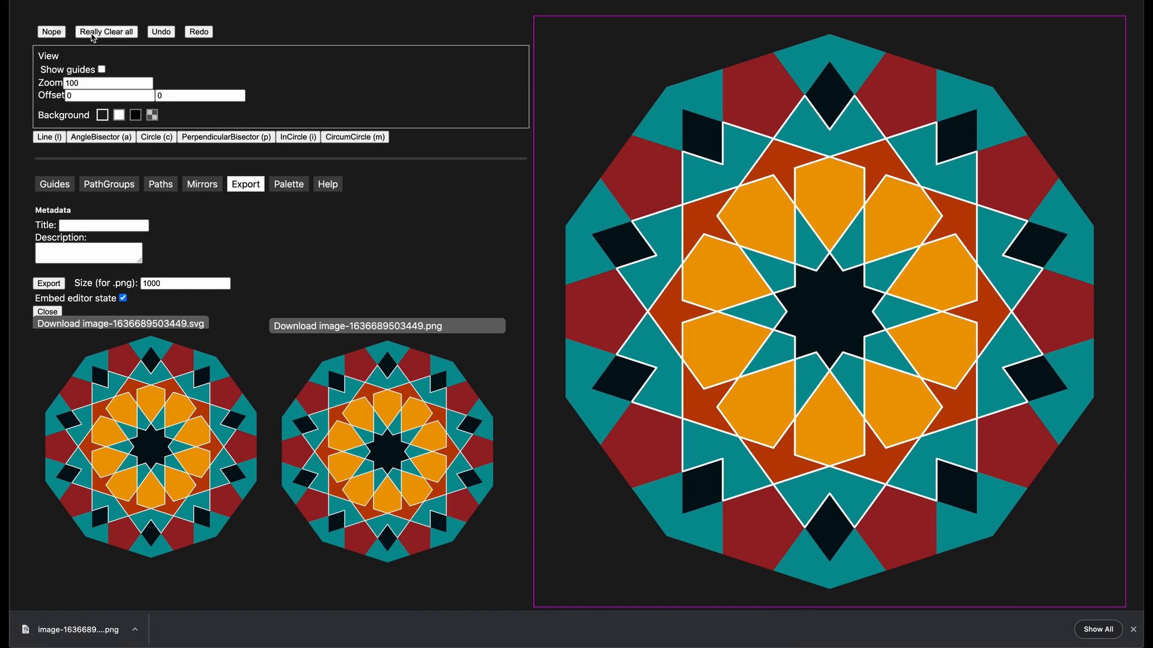
left_click(106, 31)
mouse_move(726, 646)
left_click(756, 629)
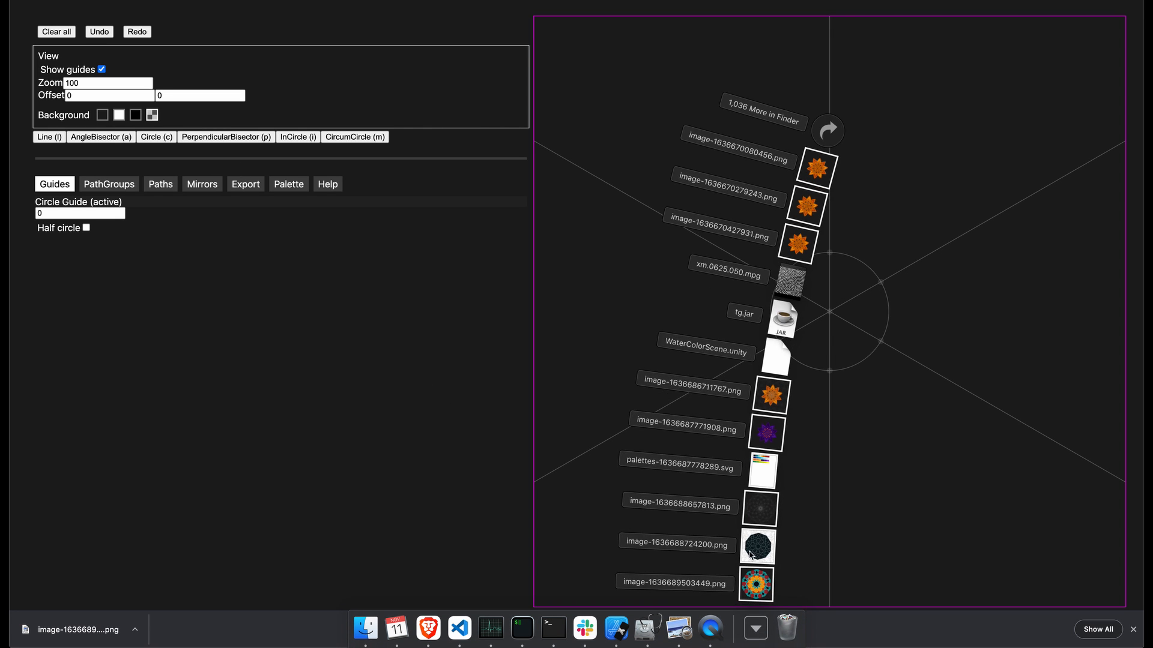
left_click_drag(755, 584, 286, 376)
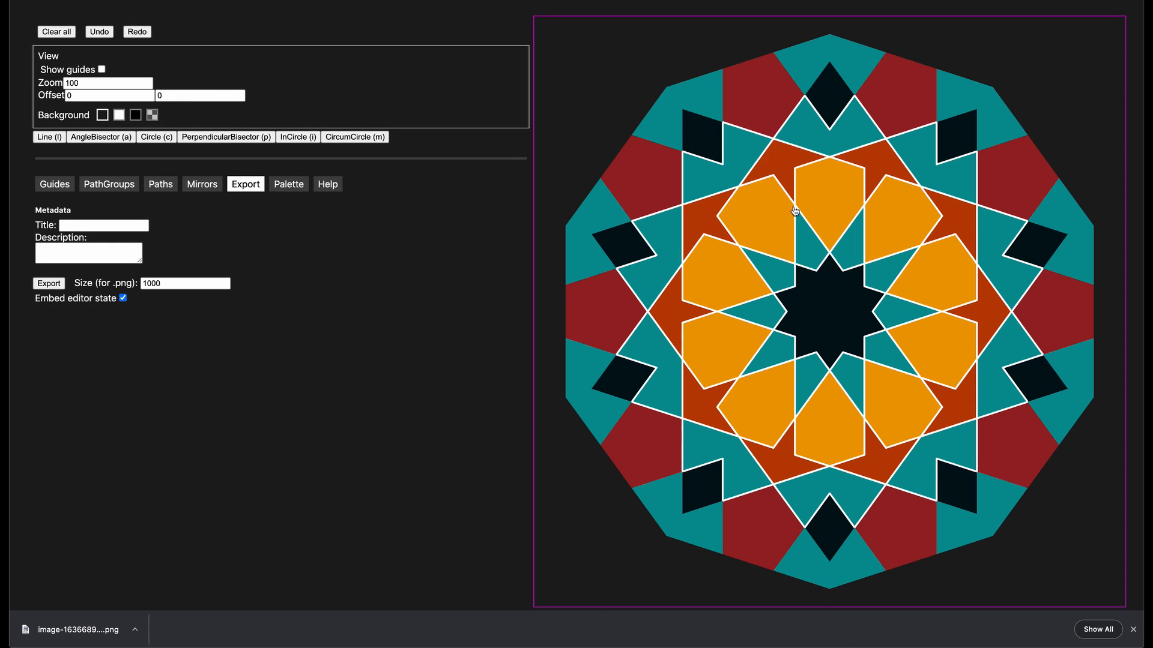
Change the fill of the hexagonal petal path group to red
left_click(757, 216)
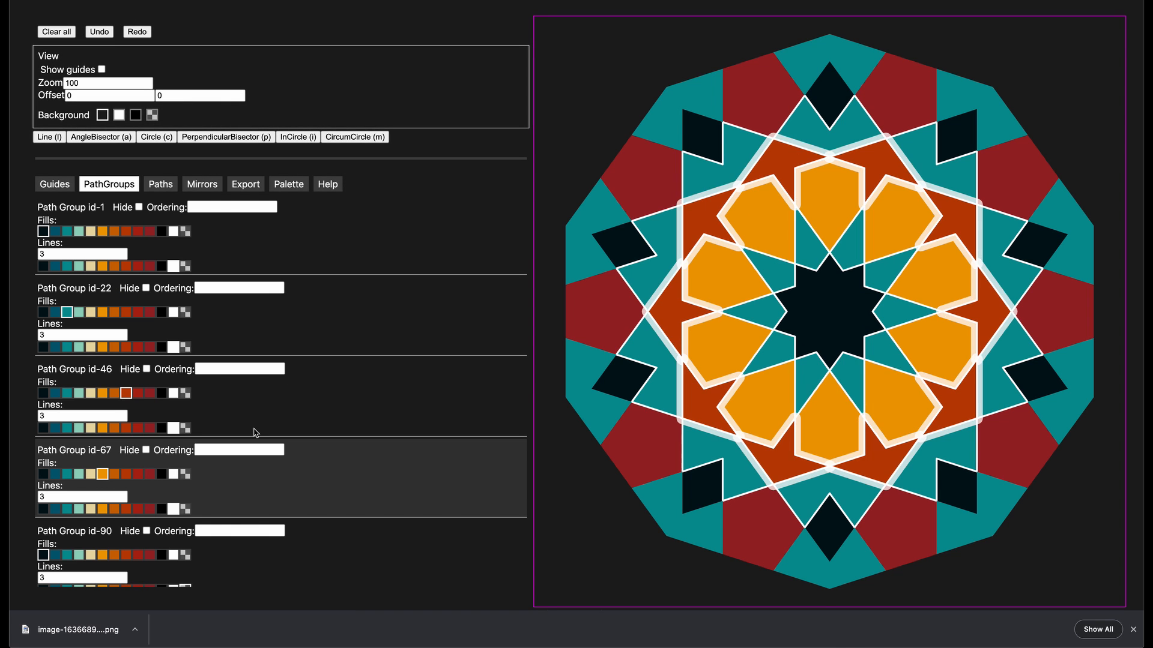
left_click(138, 474)
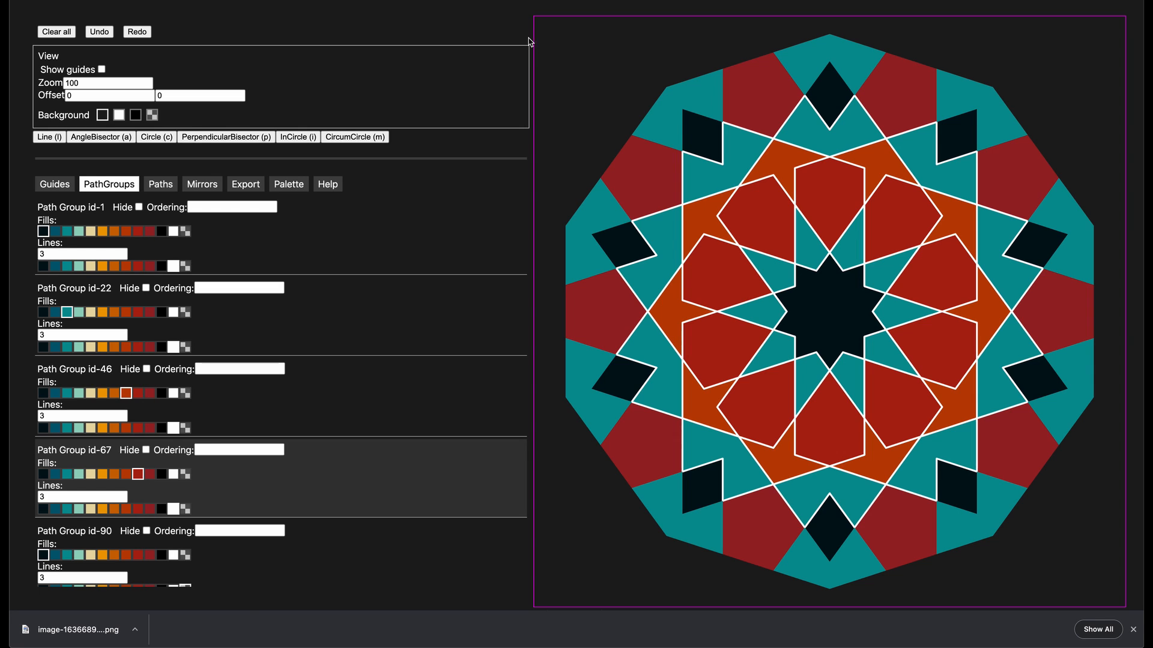
Set the canvas zoom to 200 and return it to 100
left_click(70, 84)
key("Tab")
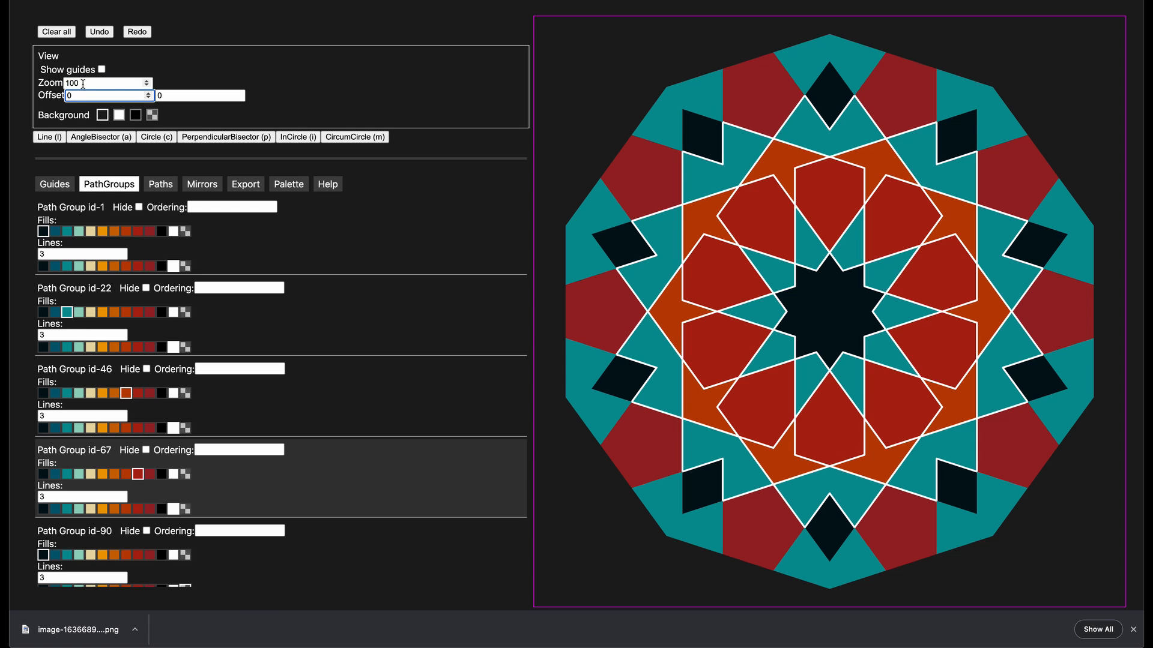
left_click(71, 84)
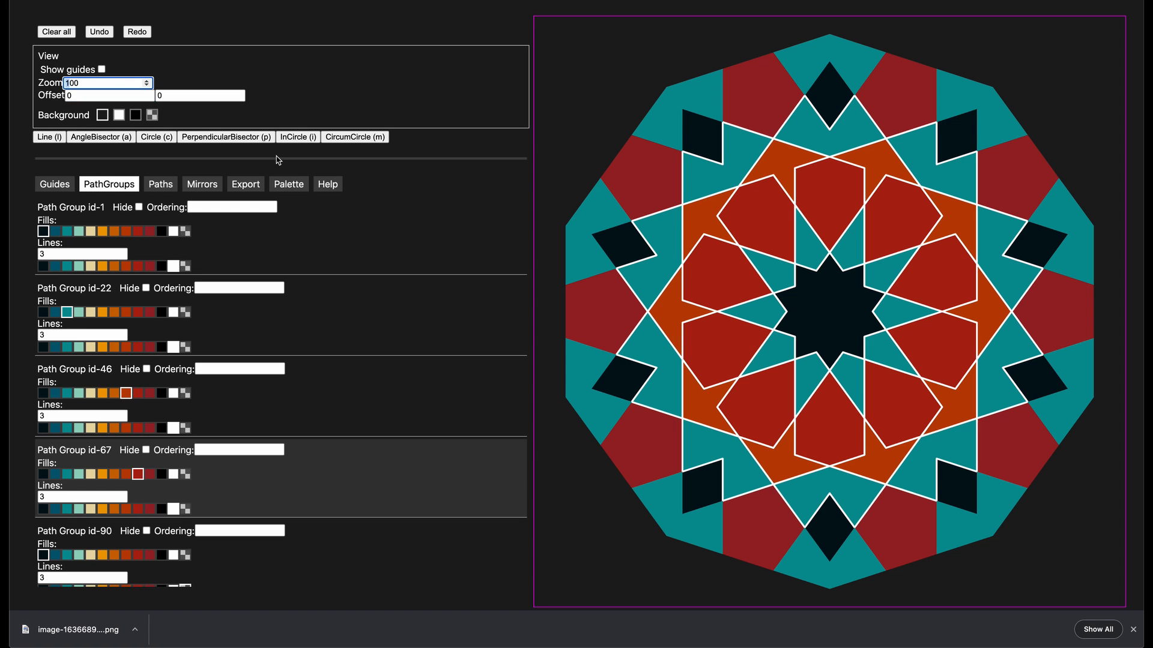
type("2")
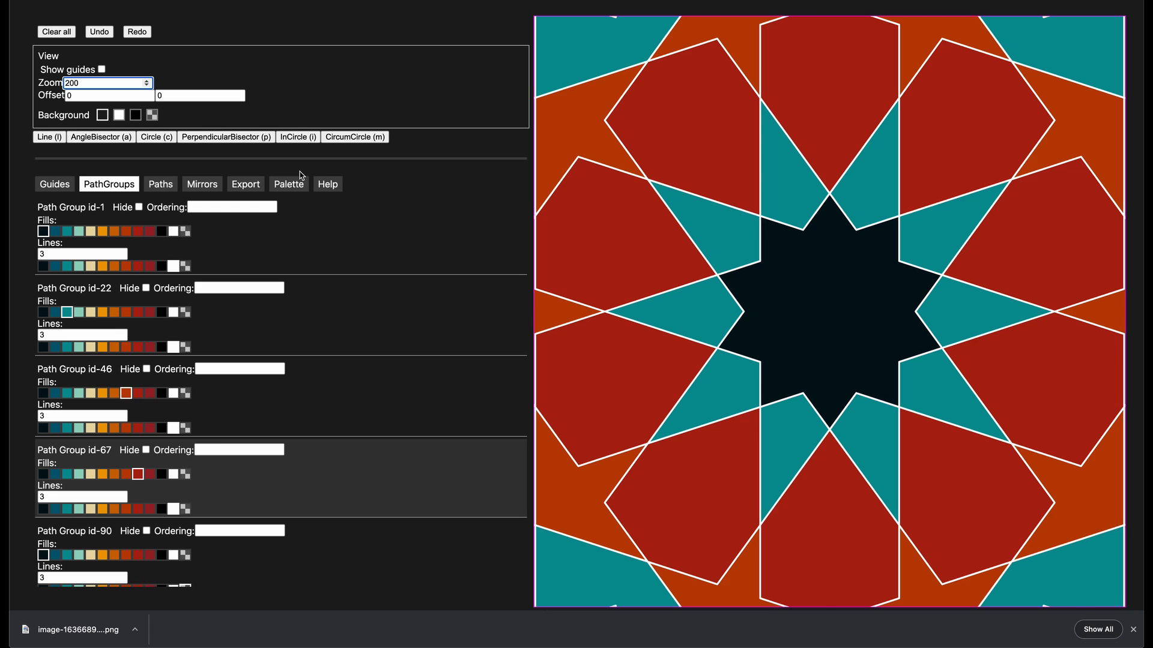
key("BackSpace")
type("1")
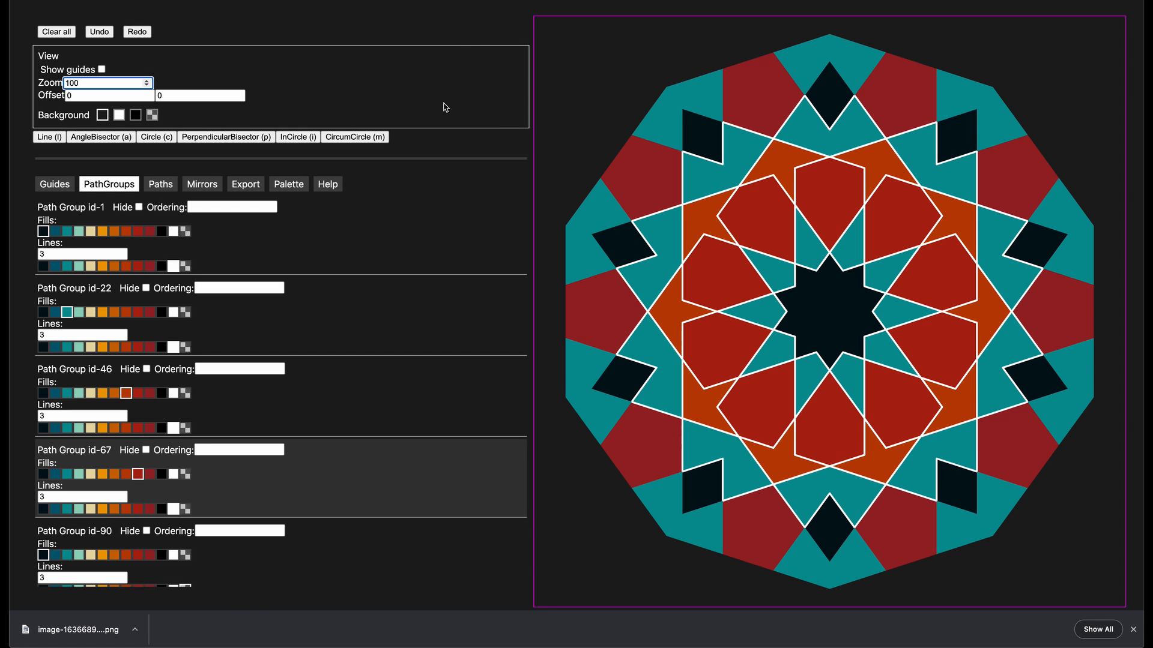
left_click(423, 105)
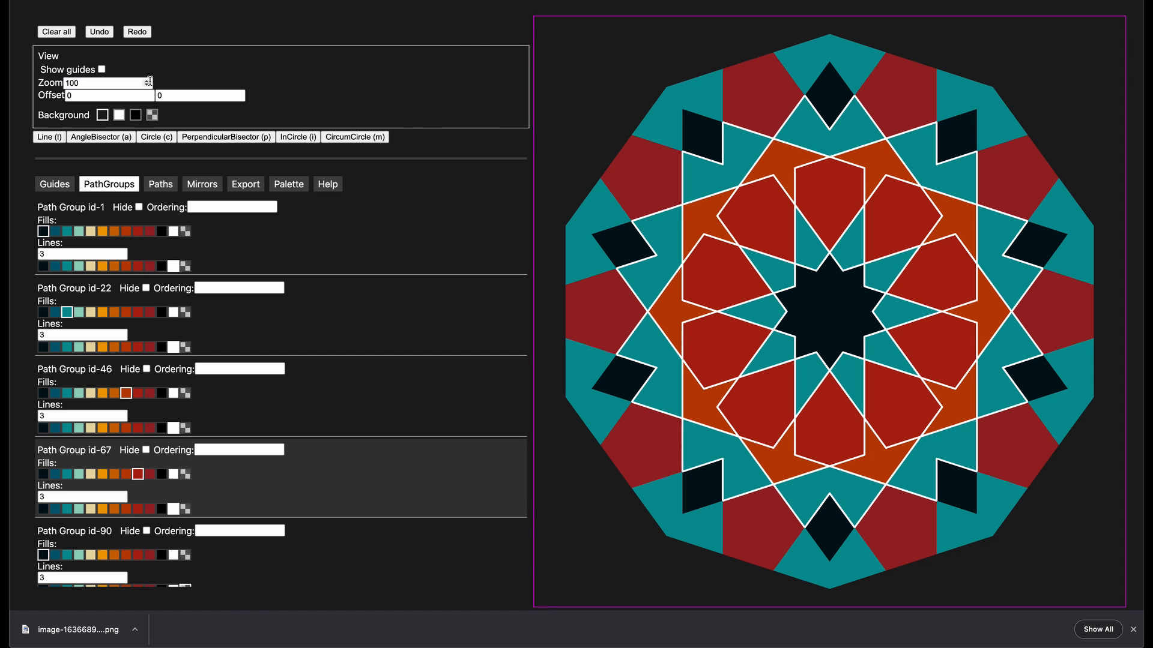
Show the guides over the pattern and open the export settings
left_click(101, 69)
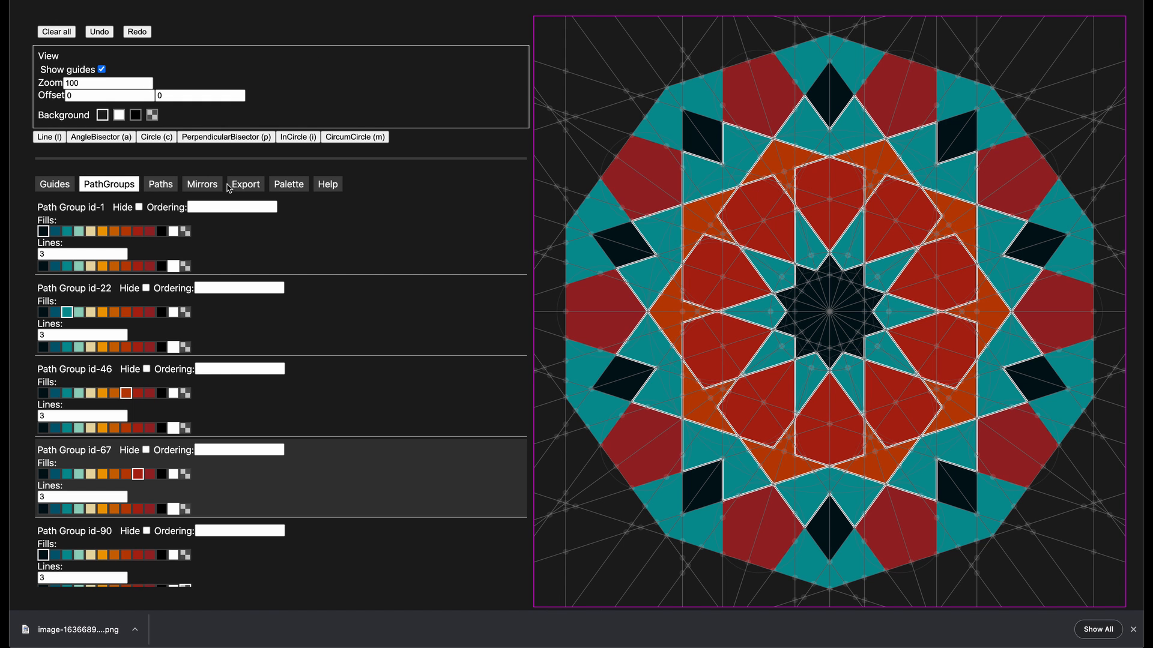
left_click(264, 184)
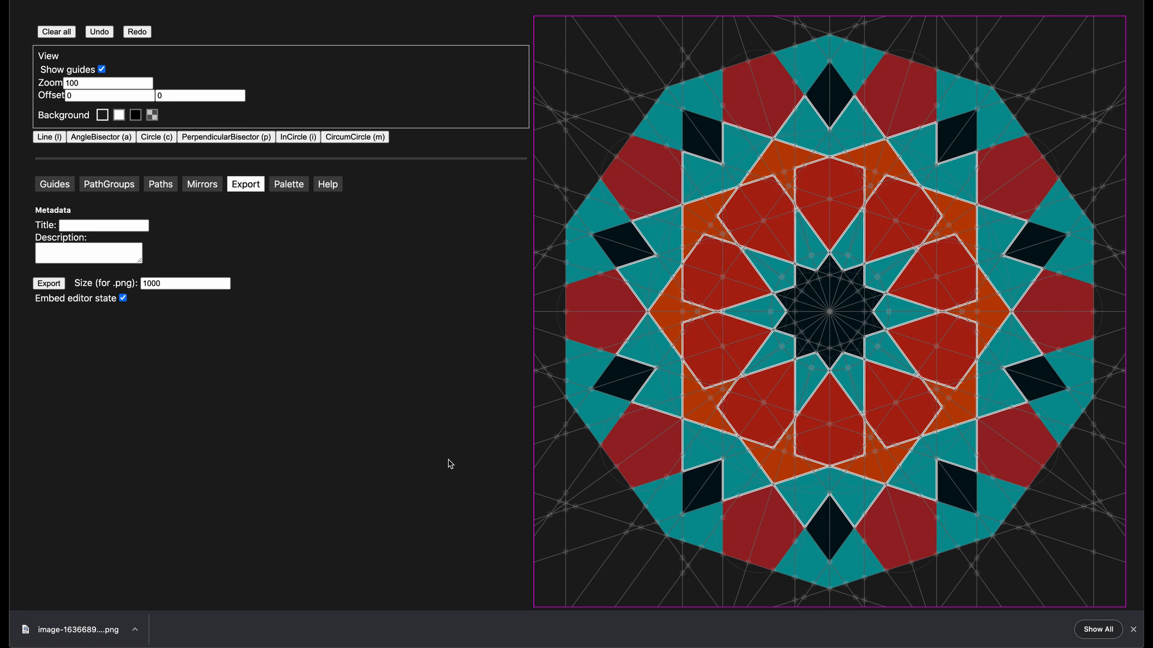
Bring up the reference image image-1636688724200.png in Preview and return to the pattern editor
mouse_move(520, 637)
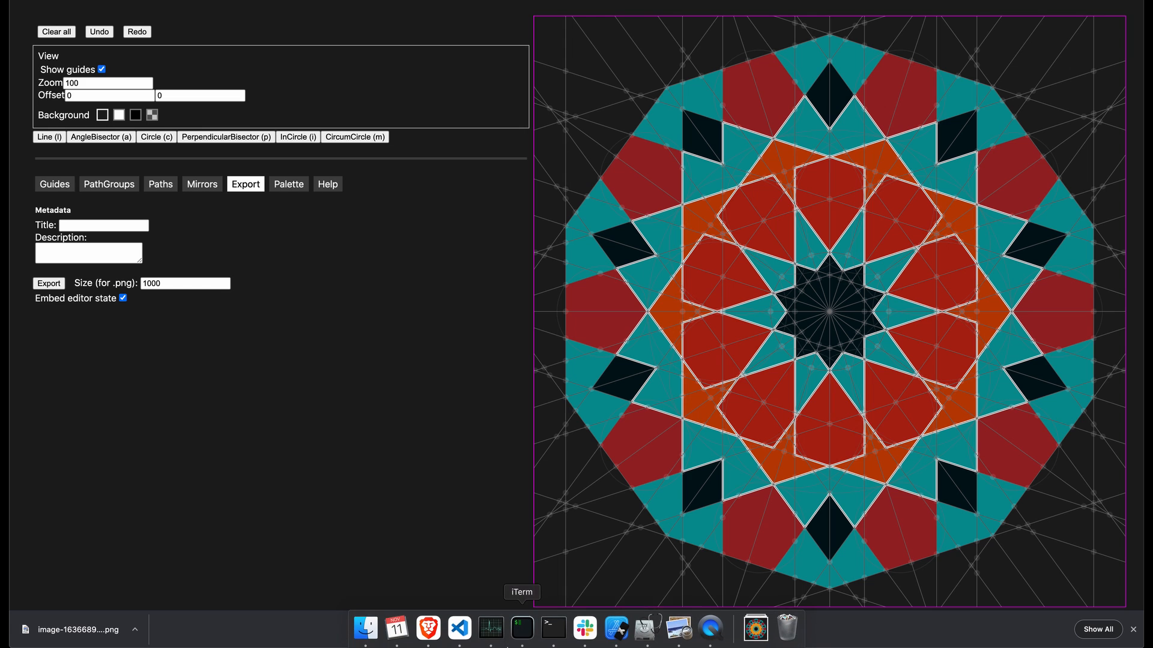
left_click(679, 630)
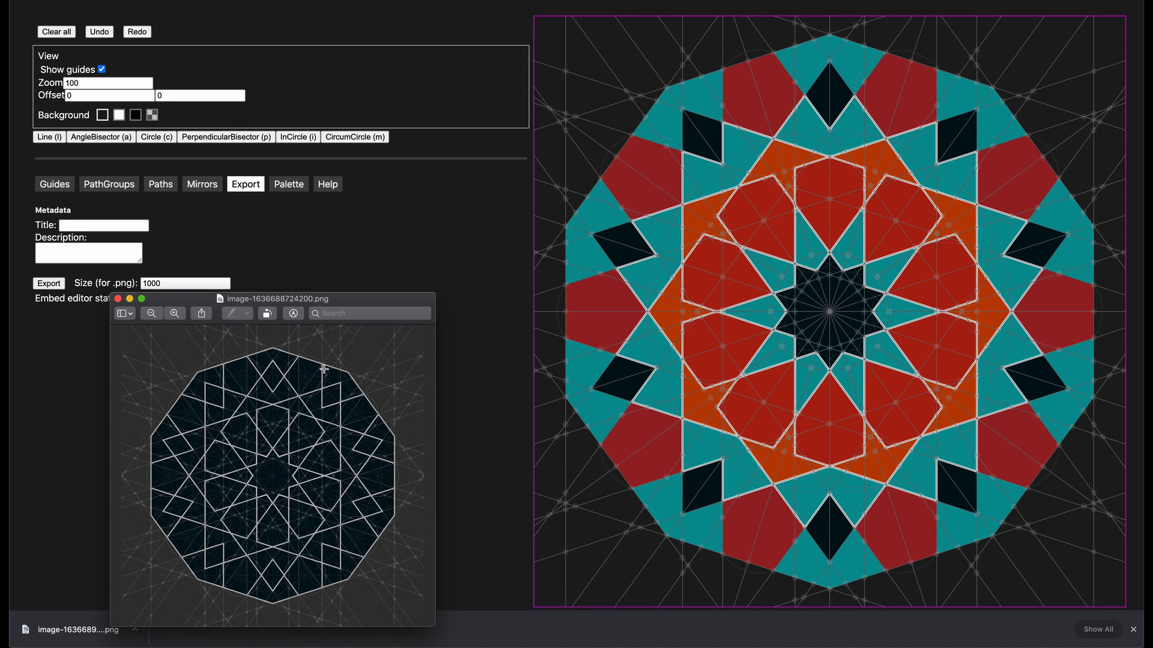
left_click(497, 377)
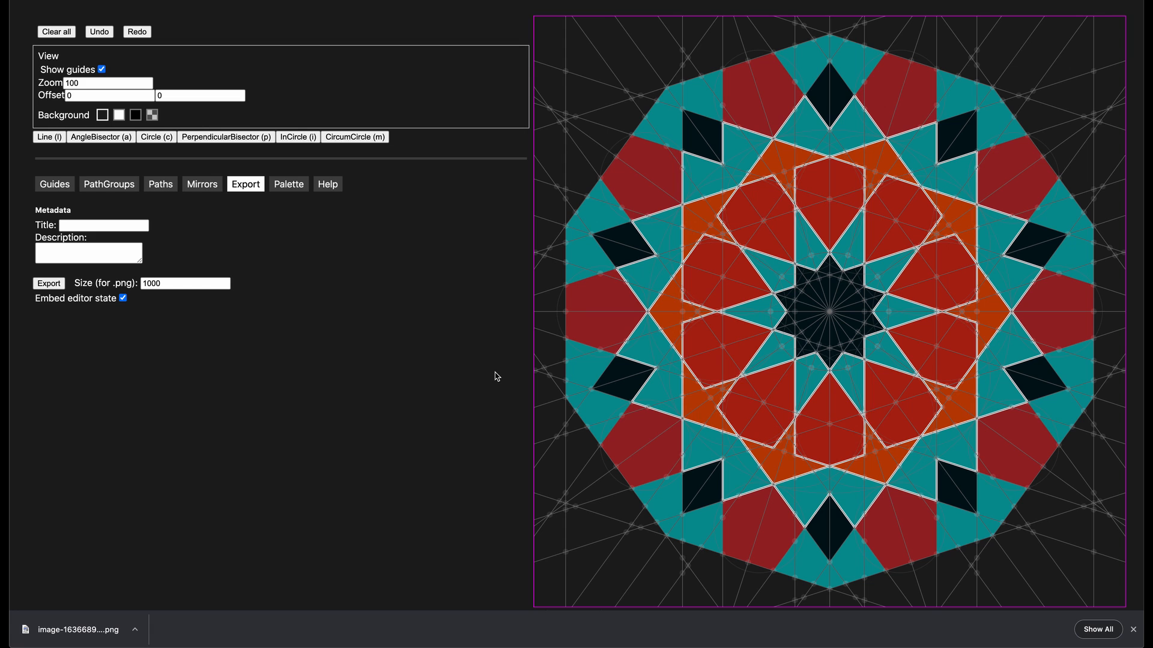